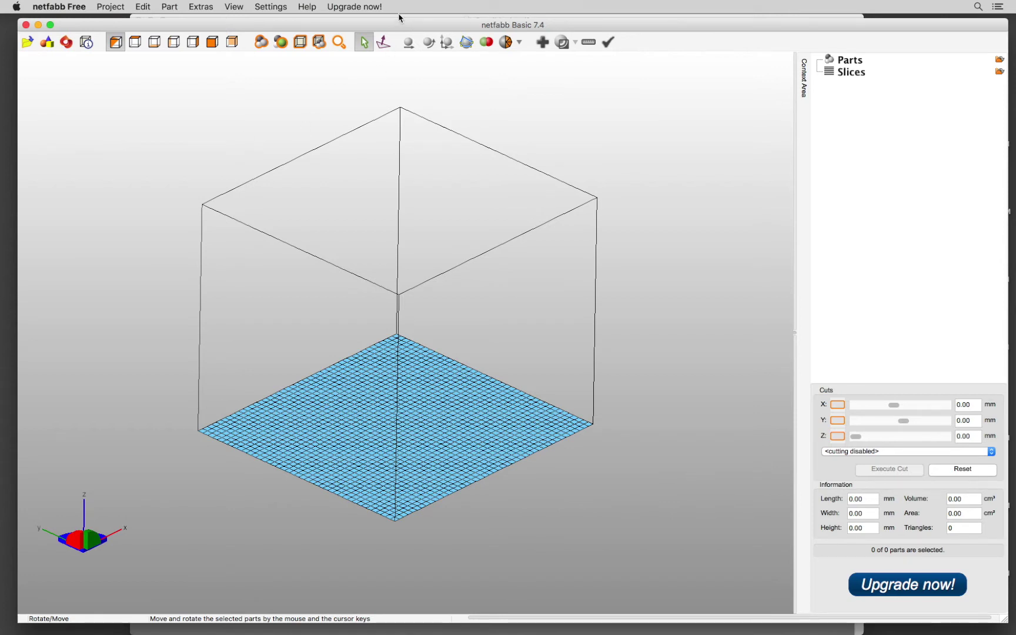
Review GoodMesh.pdf in Acrobat from Figure 1.2 to Figure 1.10, then minimize it
key(super+Tab)
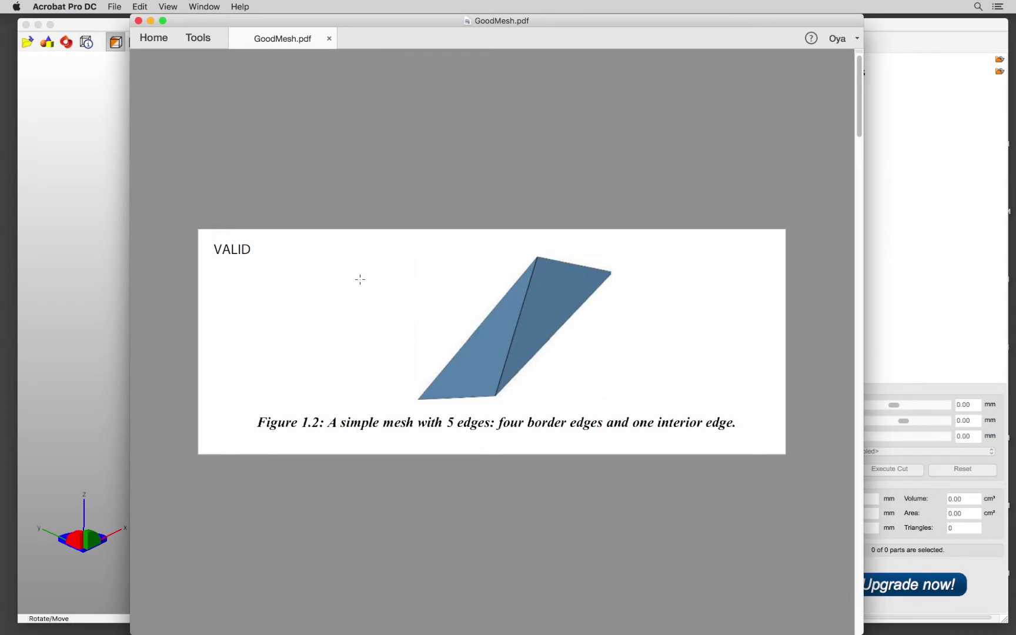
scroll(361, 279, down, 3)
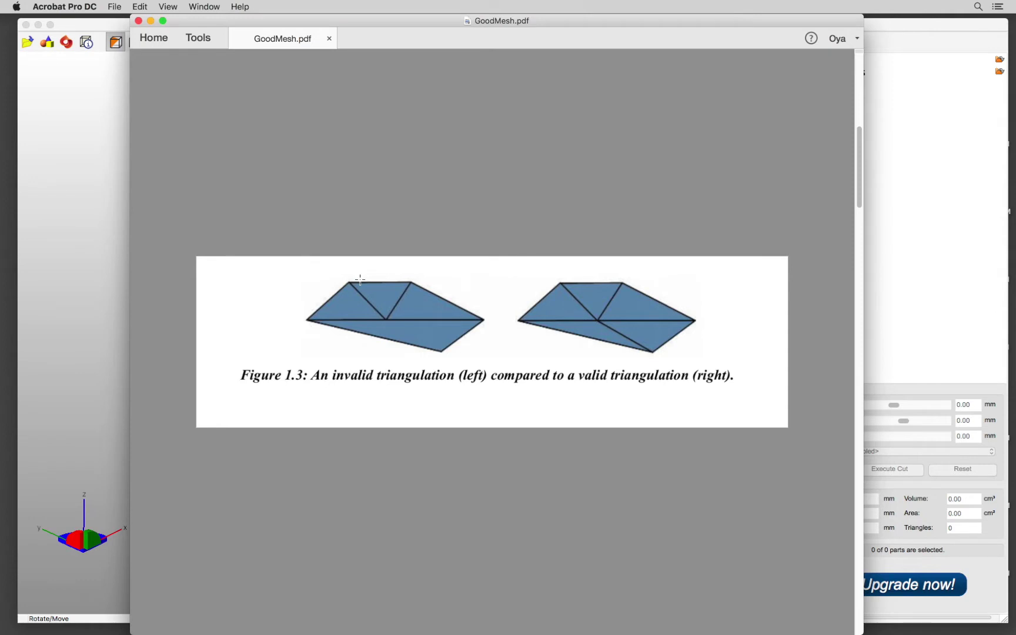
scroll(360, 280, down, 3)
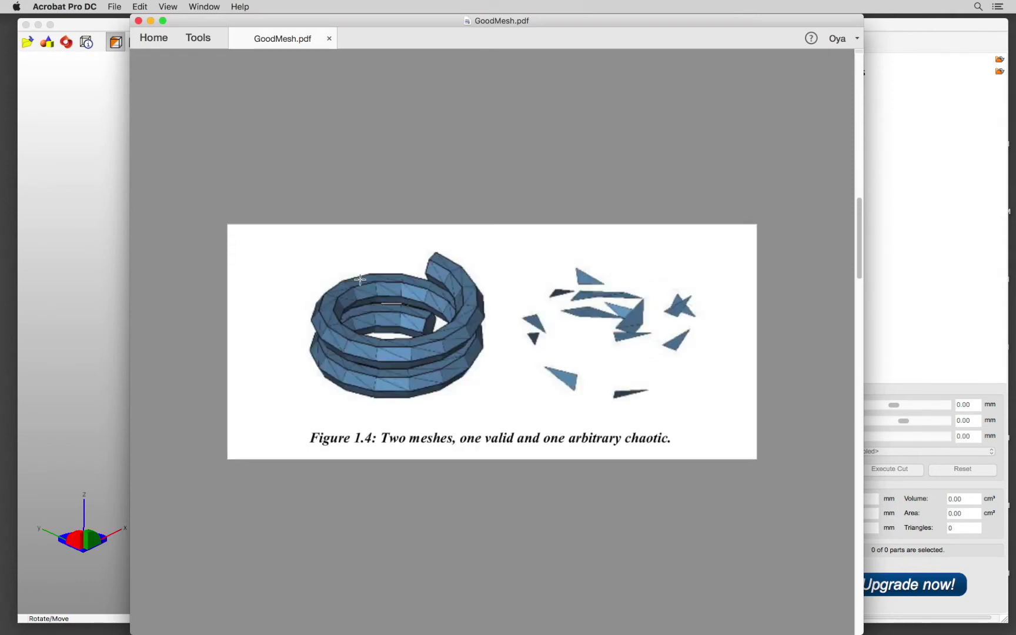
scroll(361, 279, down, 3)
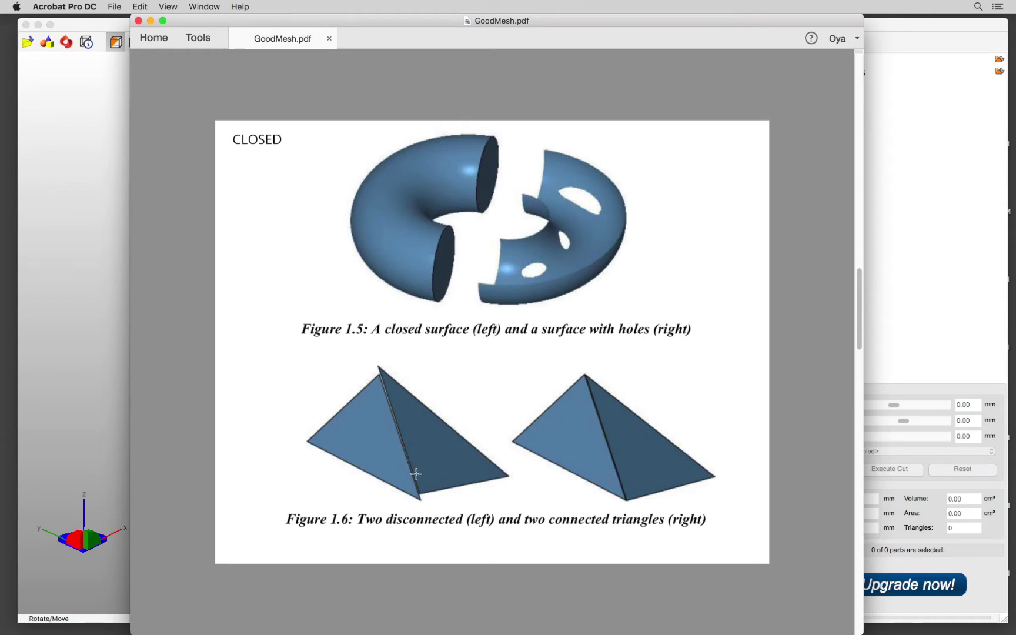
scroll(578, 466, down, 10)
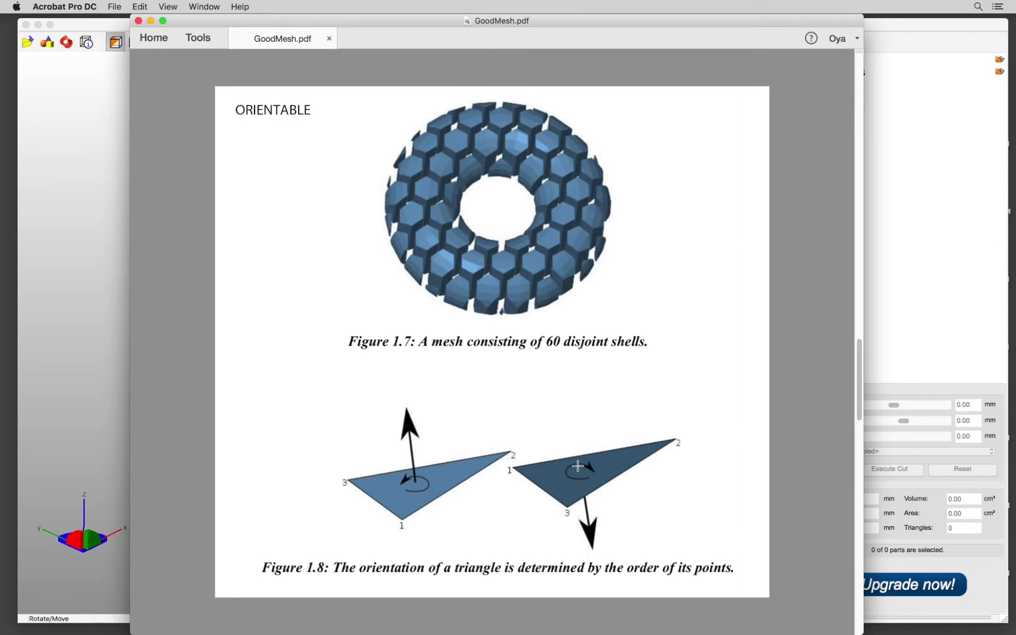
scroll(577, 466, down, 10)
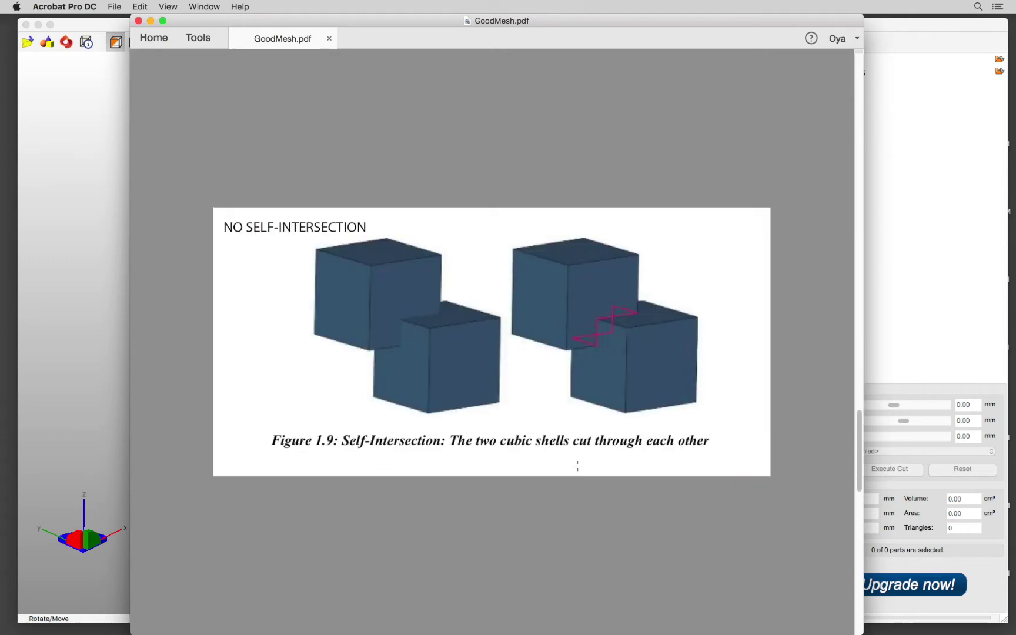
scroll(577, 466, down, 10)
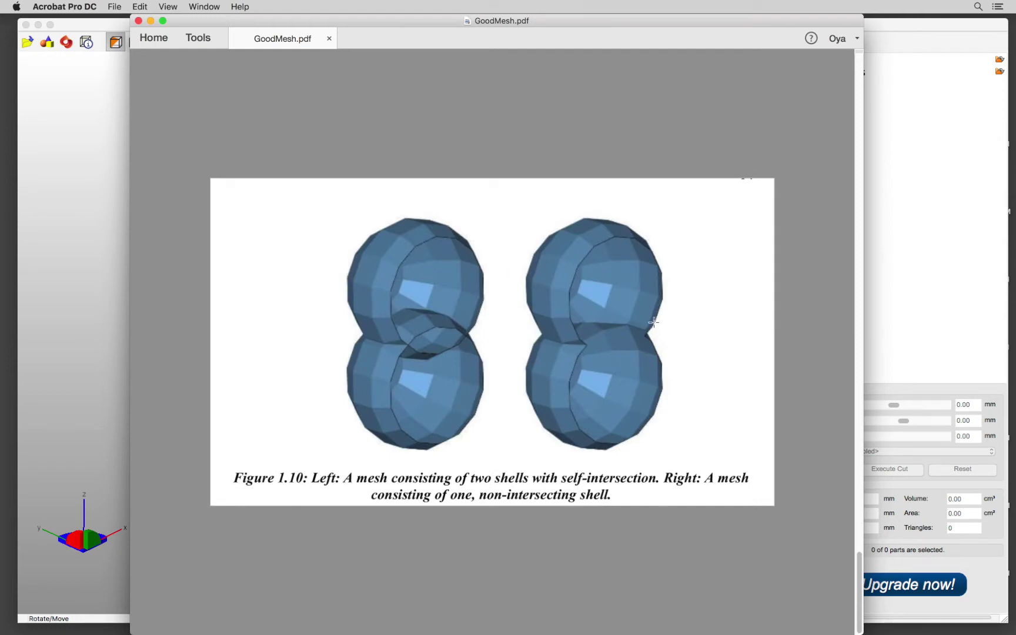
click(151, 21)
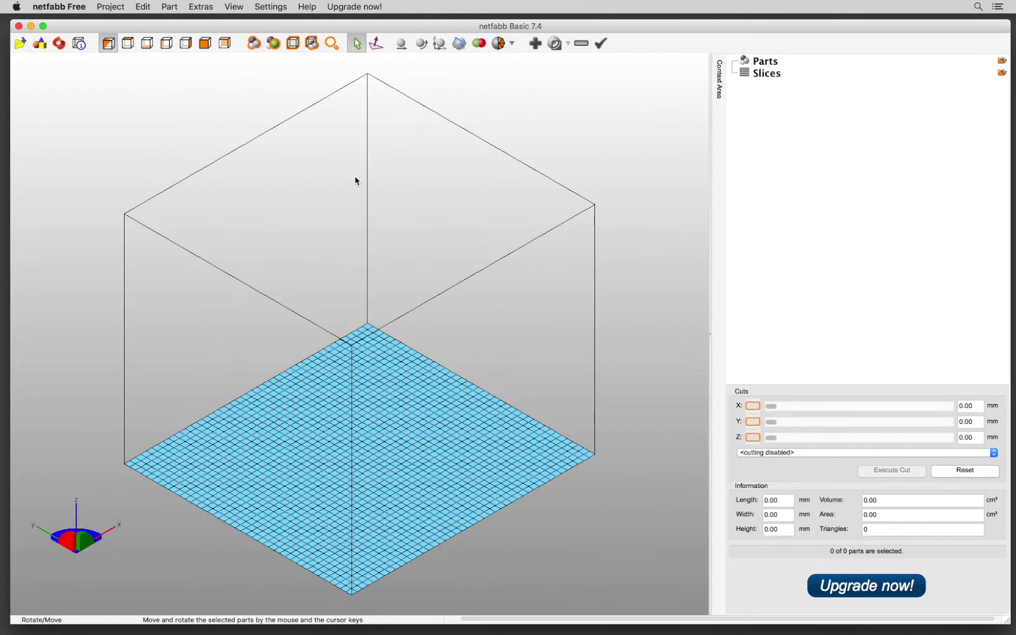
Keep netfabb's Unit of Length at mm in Settings and save
click(271, 6)
click(289, 26)
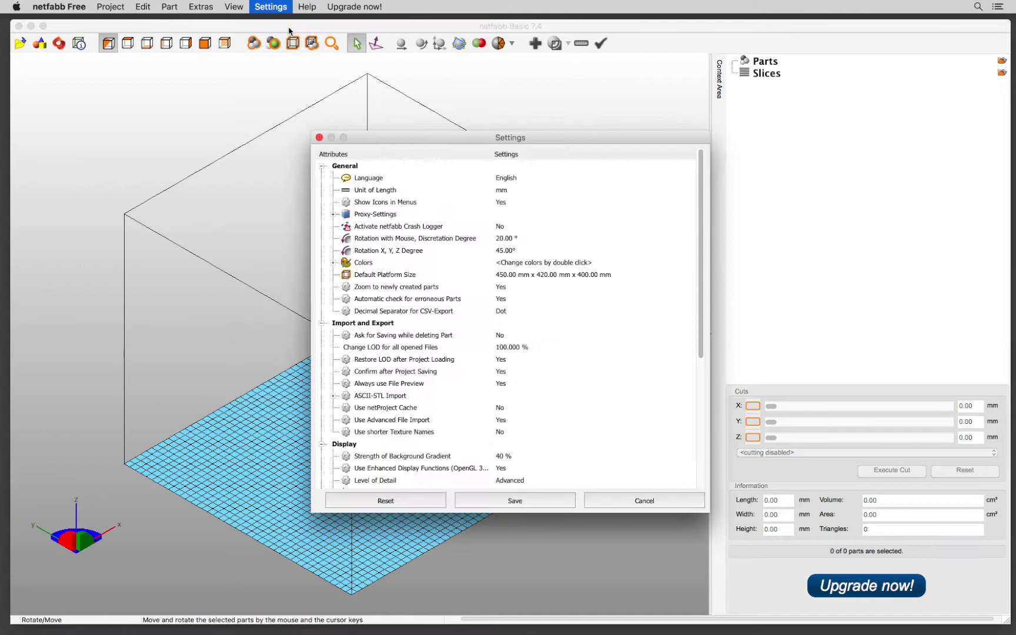
drag(472, 138, 374, 73)
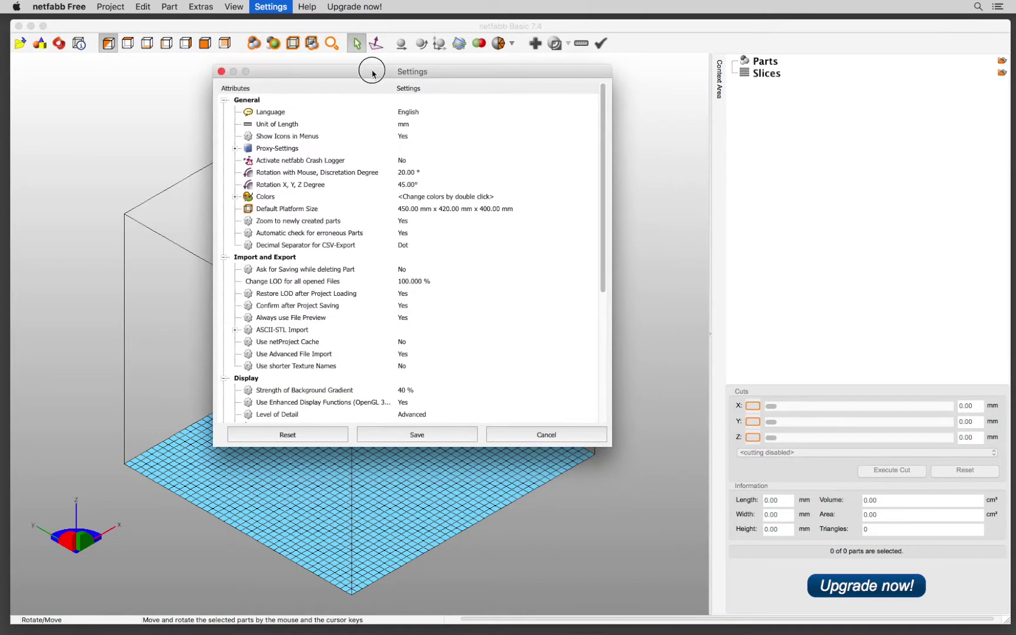
double_click(365, 128)
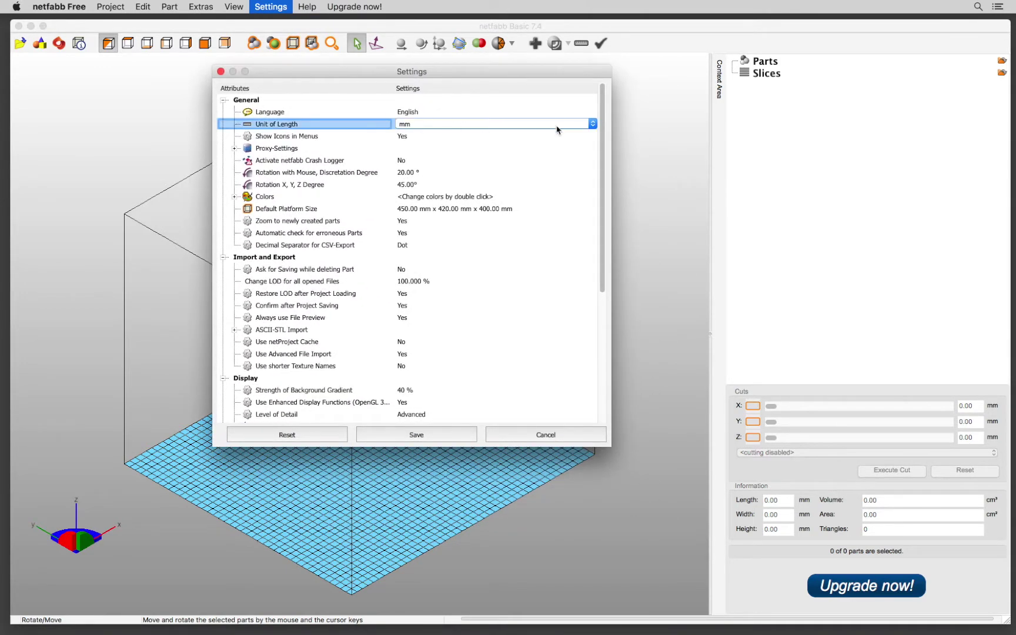
click(592, 125)
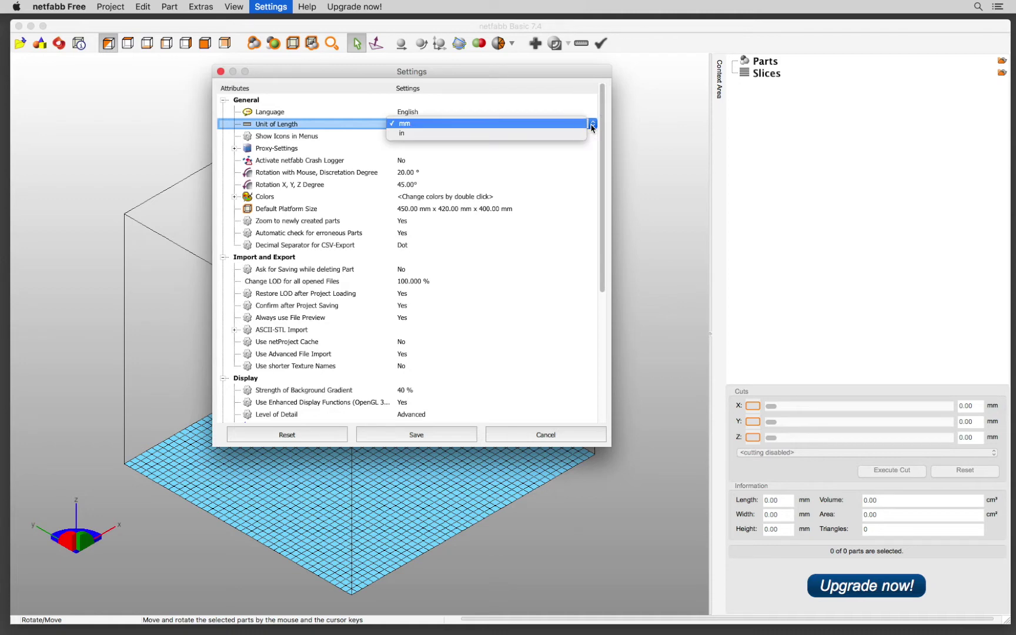
click(591, 126)
click(415, 435)
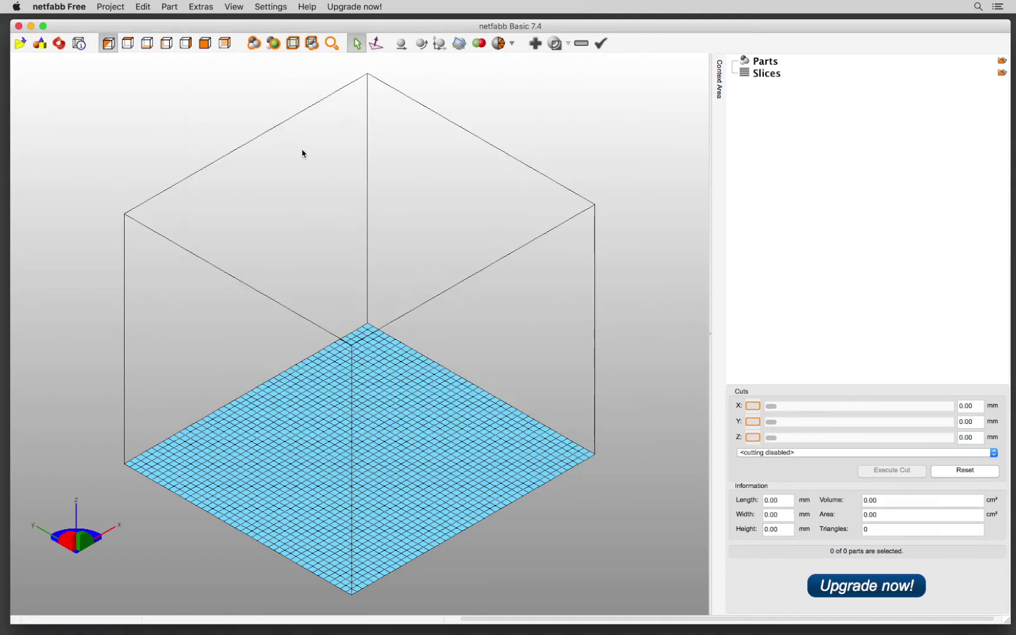
Add Baby_Yoda_v2.2.stl from VFL RemoteWork > VideoTutorials as a part on the platform
click(109, 7)
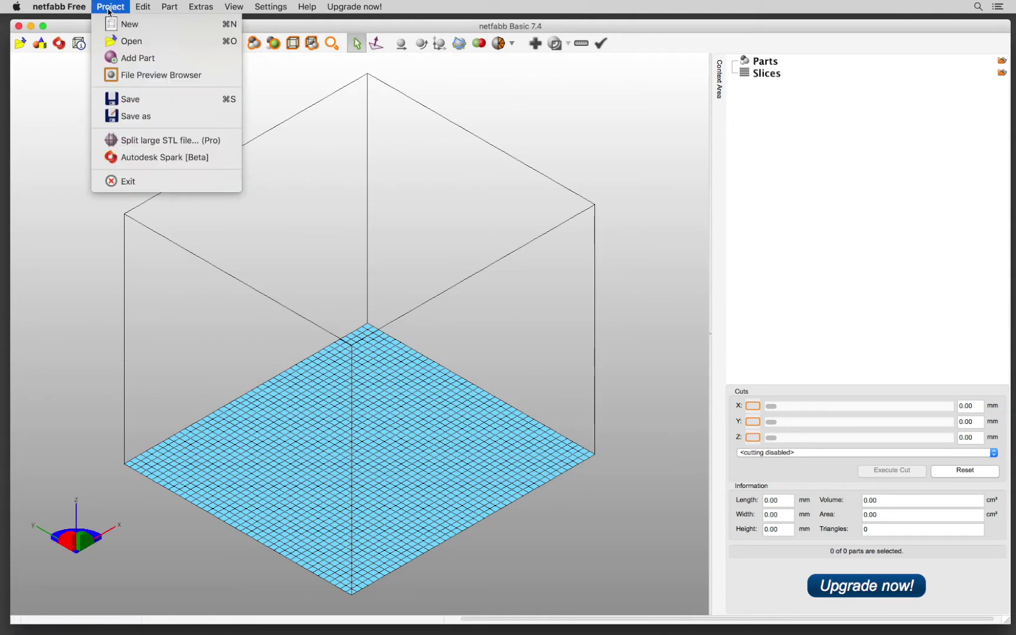
click(134, 59)
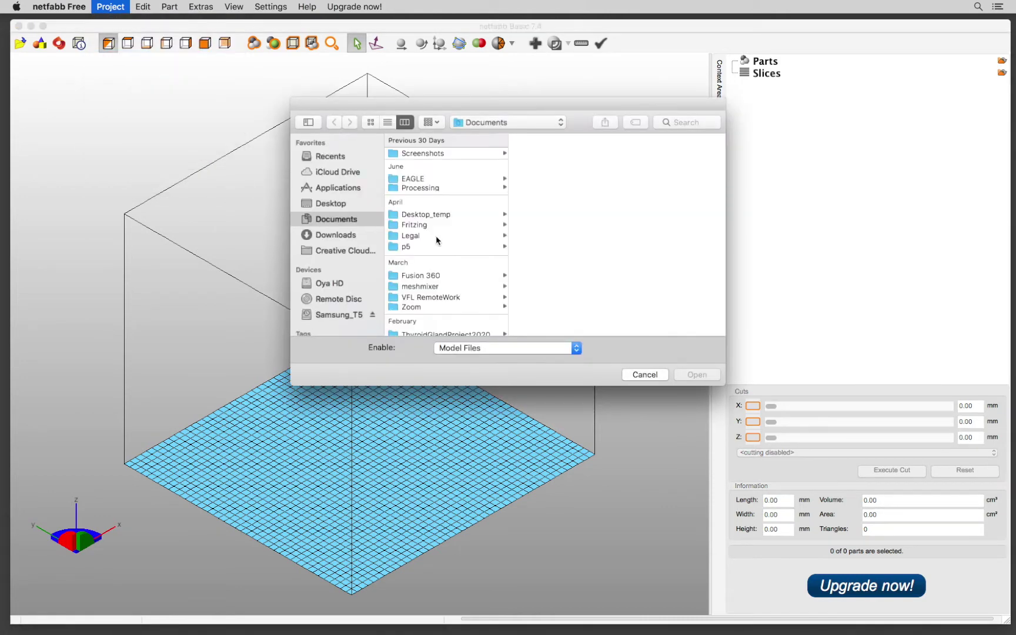
click(432, 297)
click(541, 199)
click(547, 222)
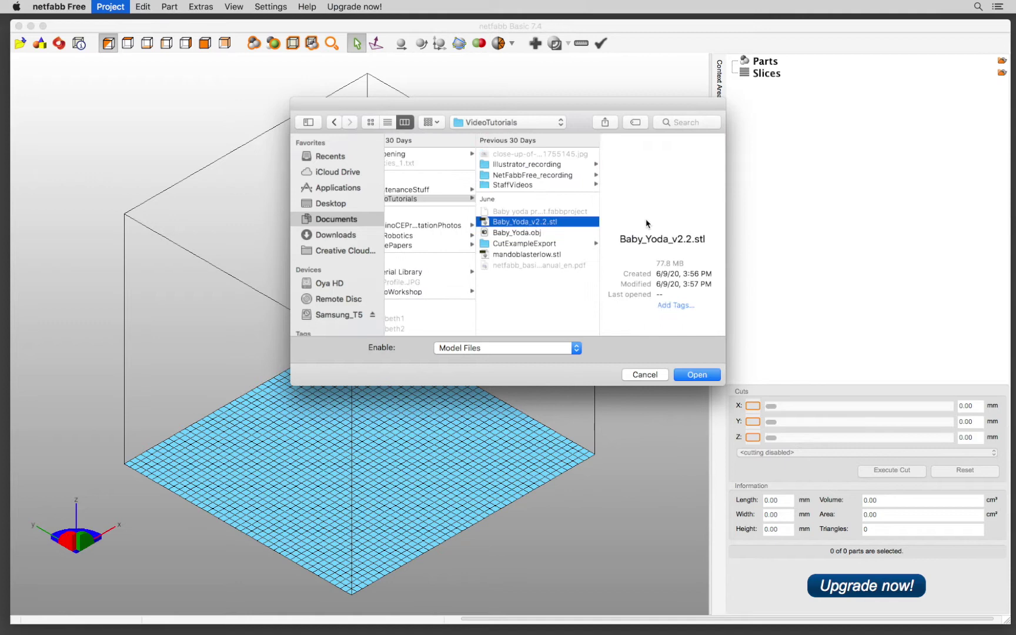
click(697, 376)
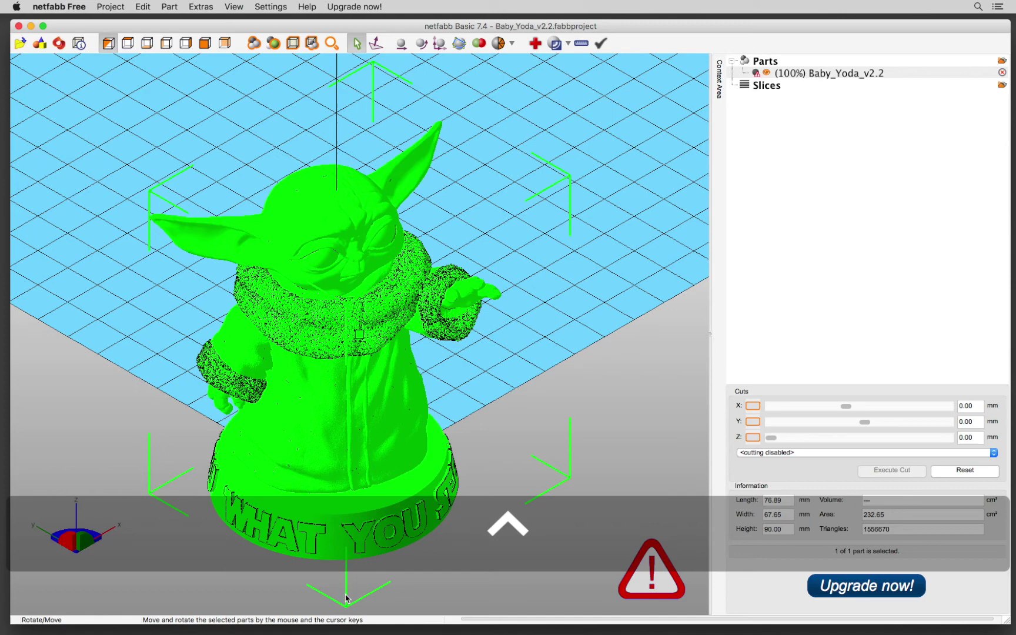
Orbit the Baby Yoda model through side, front and top-down views
drag(347, 599, 345, 549)
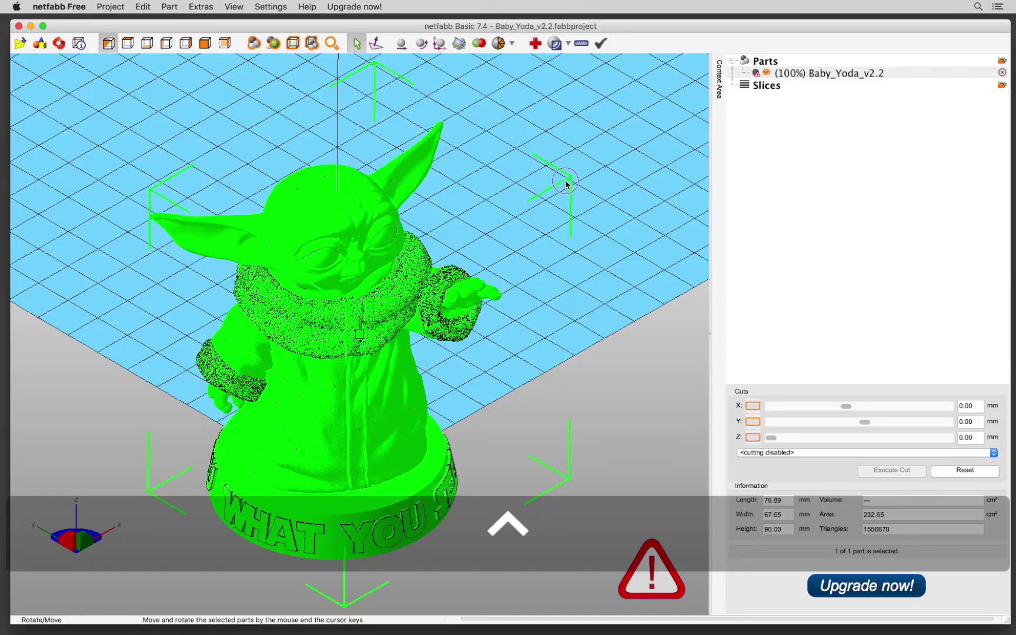
drag(564, 181, 551, 152)
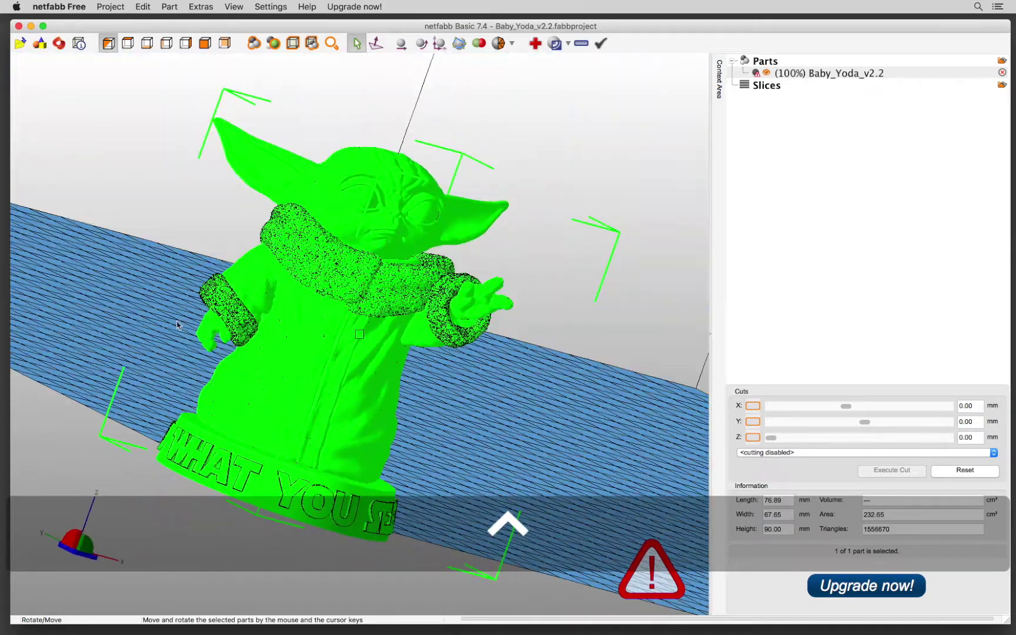
drag(221, 89, 159, 163)
mouse_move(347, 397)
mouse_down()
mouse_move(356, 338)
mouse_move(351, 398)
mouse_move(340, 413)
mouse_up()
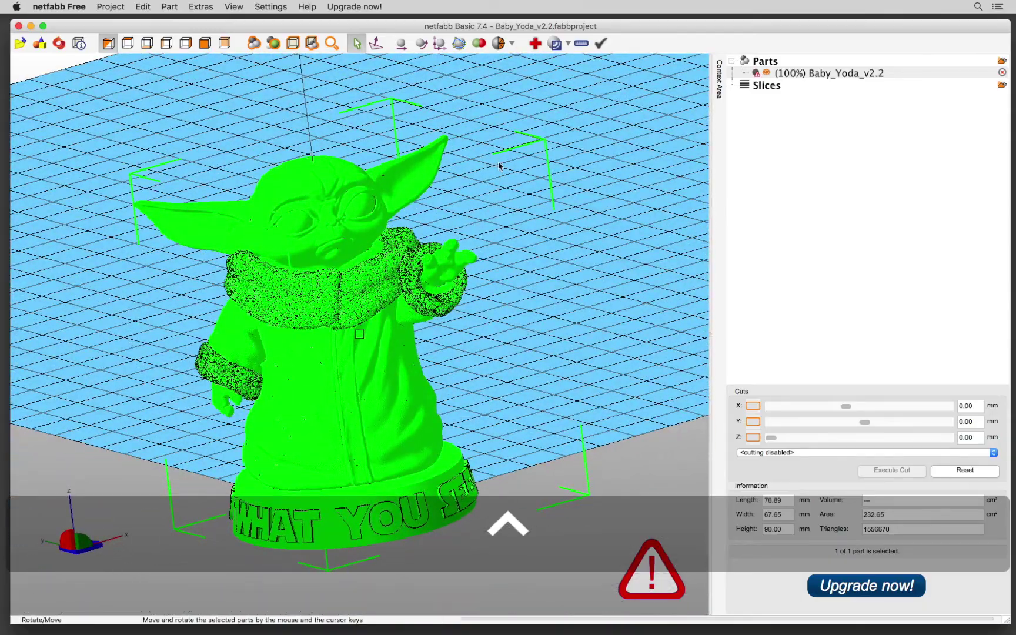
drag(501, 164, 547, 183)
Zoom in close and pan from the robe across to the textured scarf and face
scroll(484, 345, up, 10)
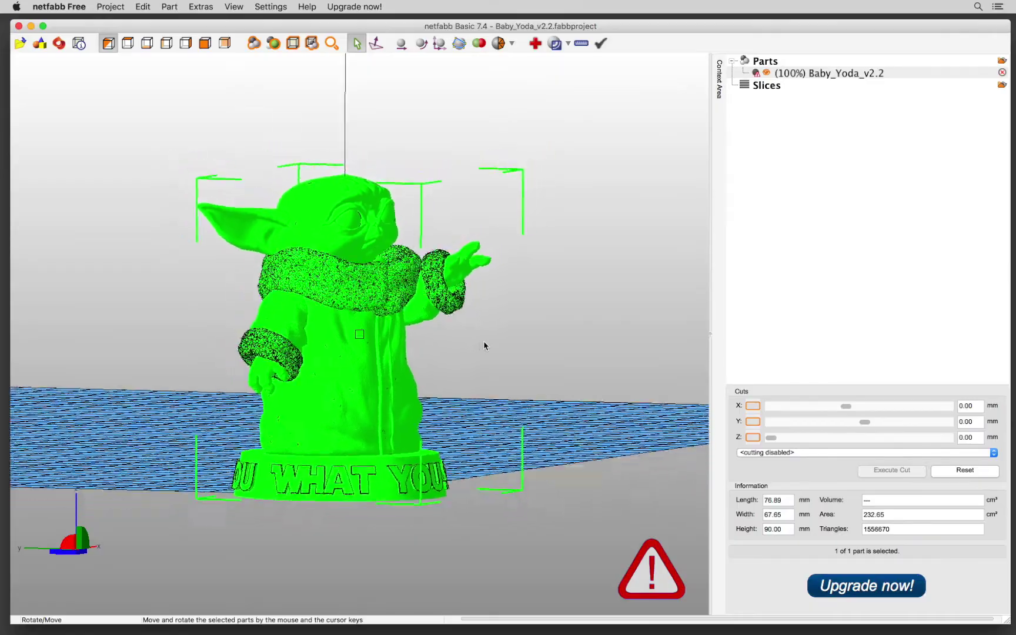
scroll(483, 345, down, 10)
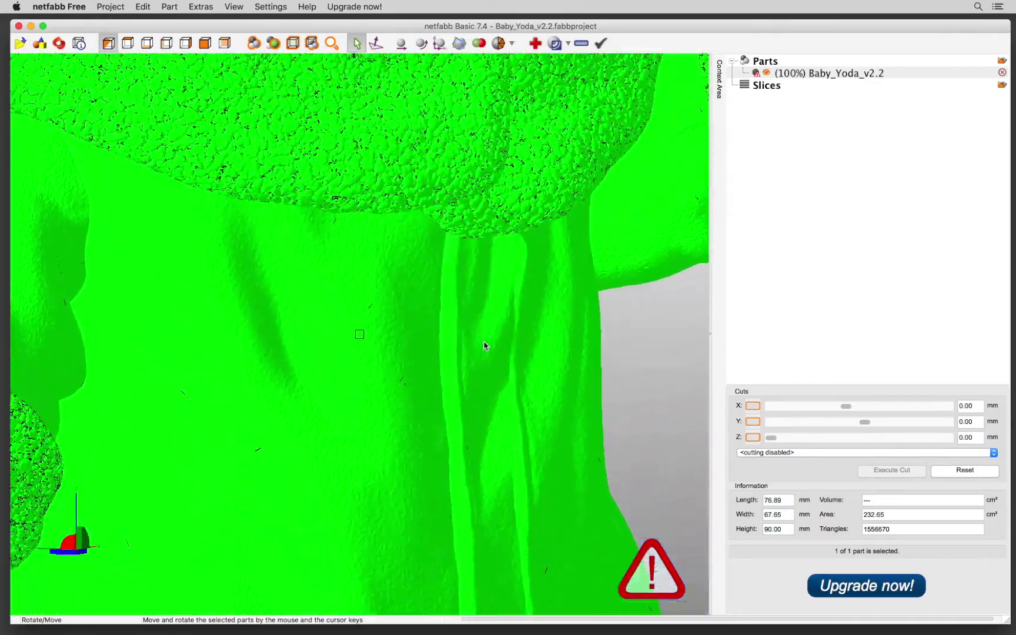
scroll(484, 345, down, 5)
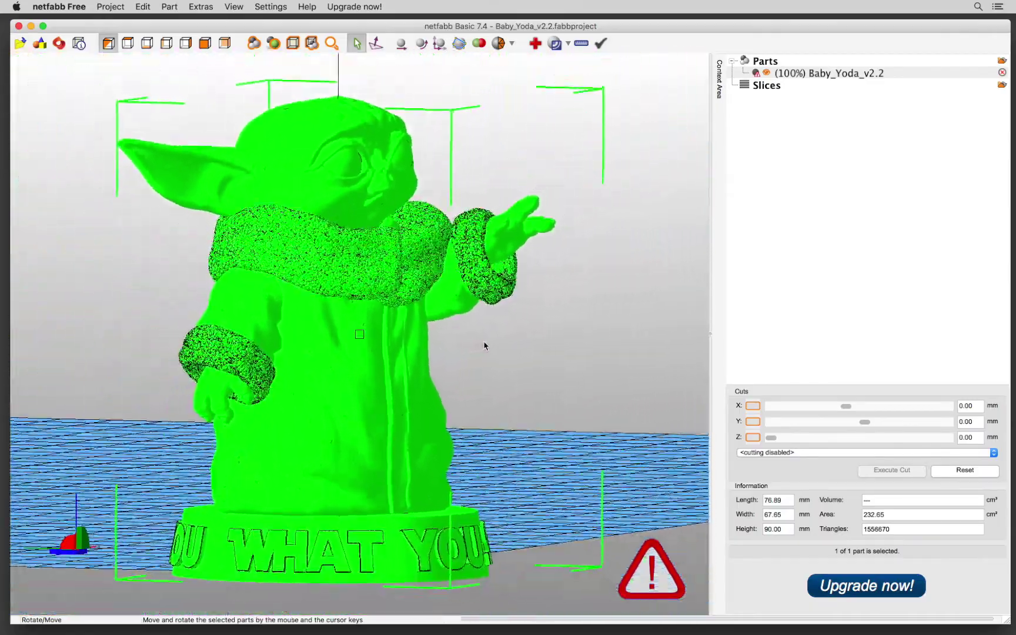
scroll(484, 345, up, 8)
scroll(484, 345, down, 5)
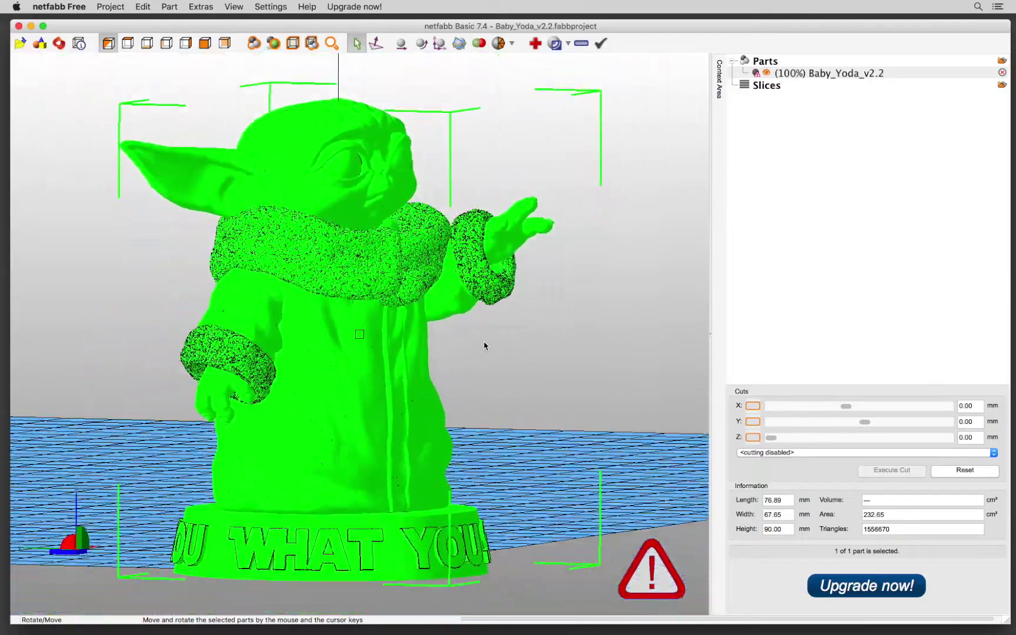
scroll(484, 345, up, 9)
scroll(483, 345, up, 2)
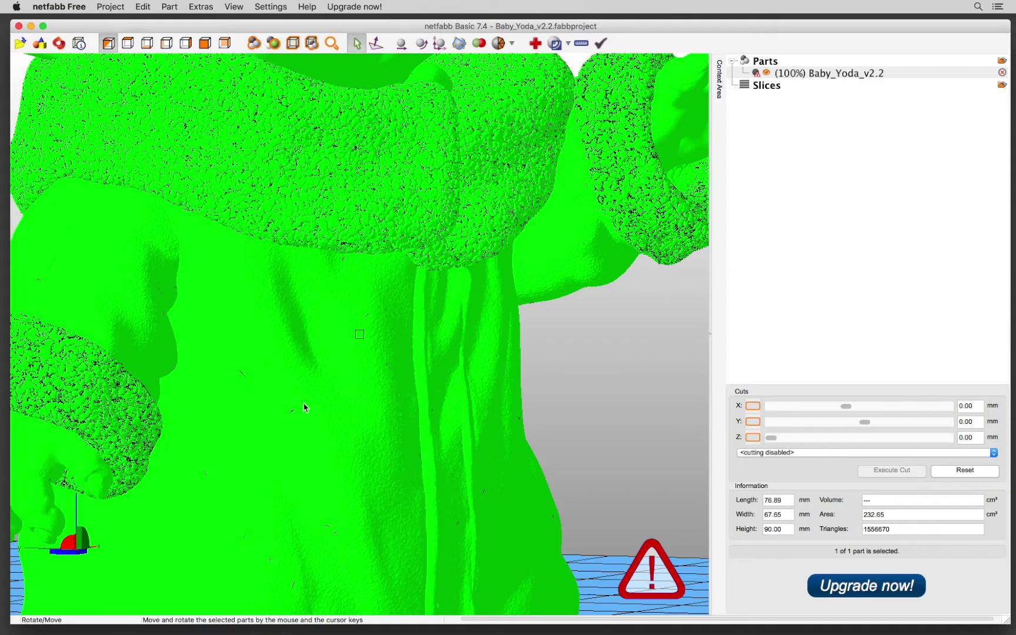
key(alt)
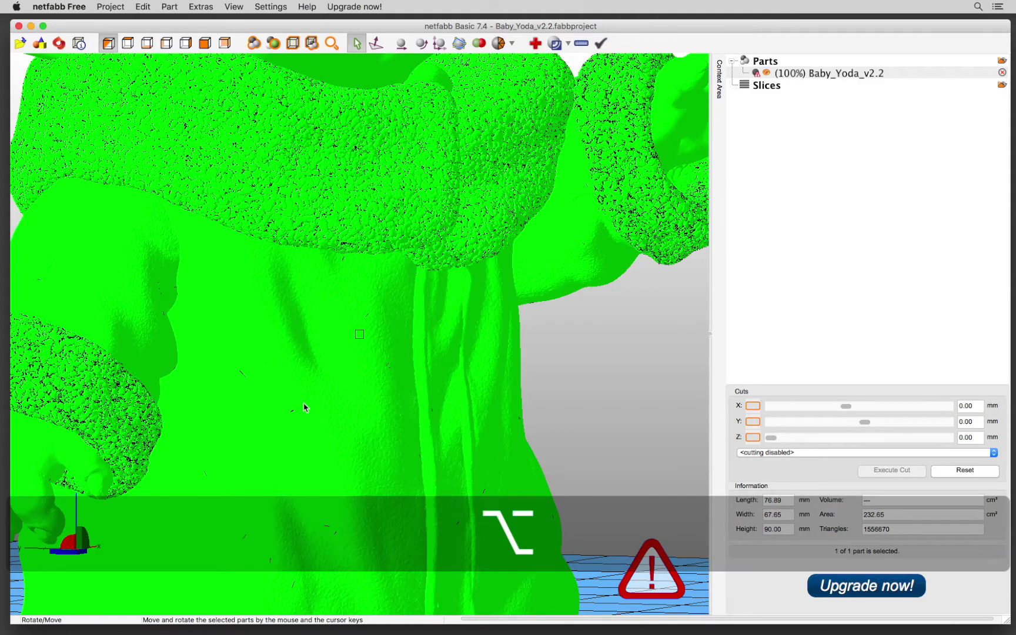
alt+drag(304, 407, 328, 428)
Select Baby_Yoda_v2.2 under Parts to read its error warning, then deselect it
click(567, 247)
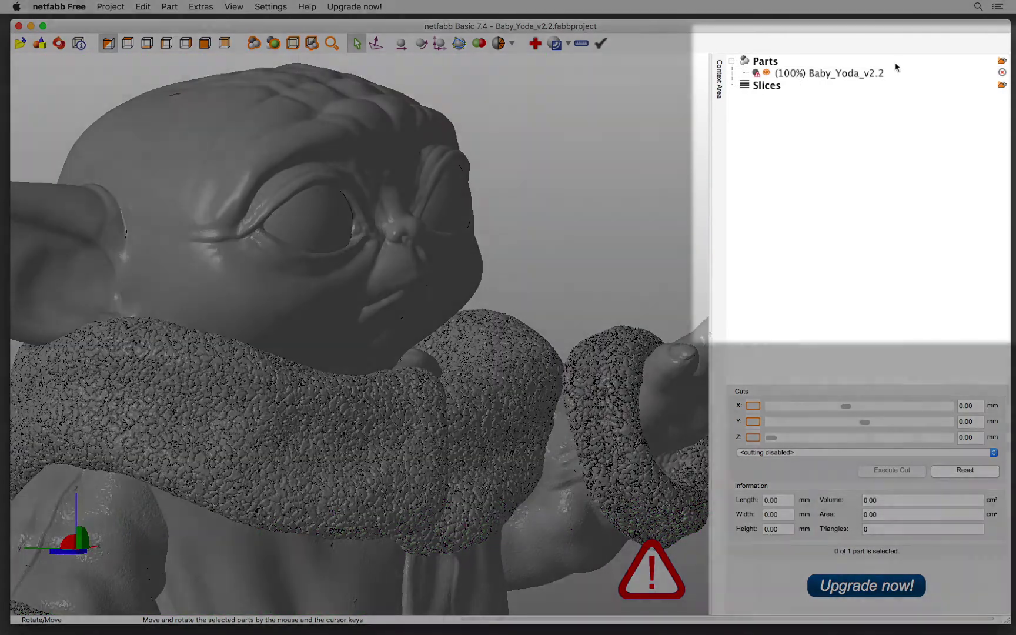
click(896, 65)
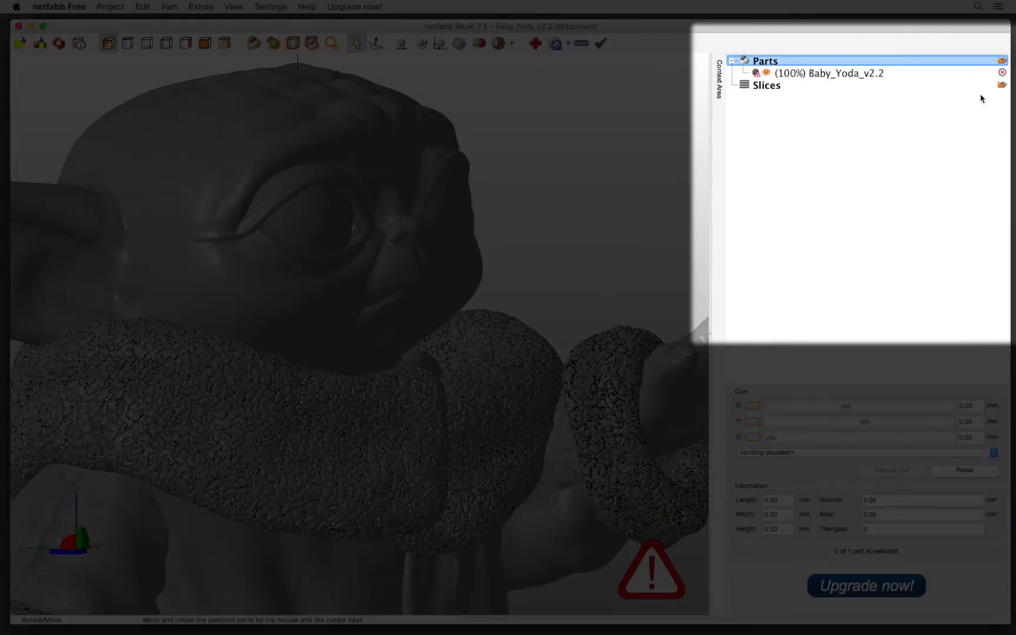
click(788, 77)
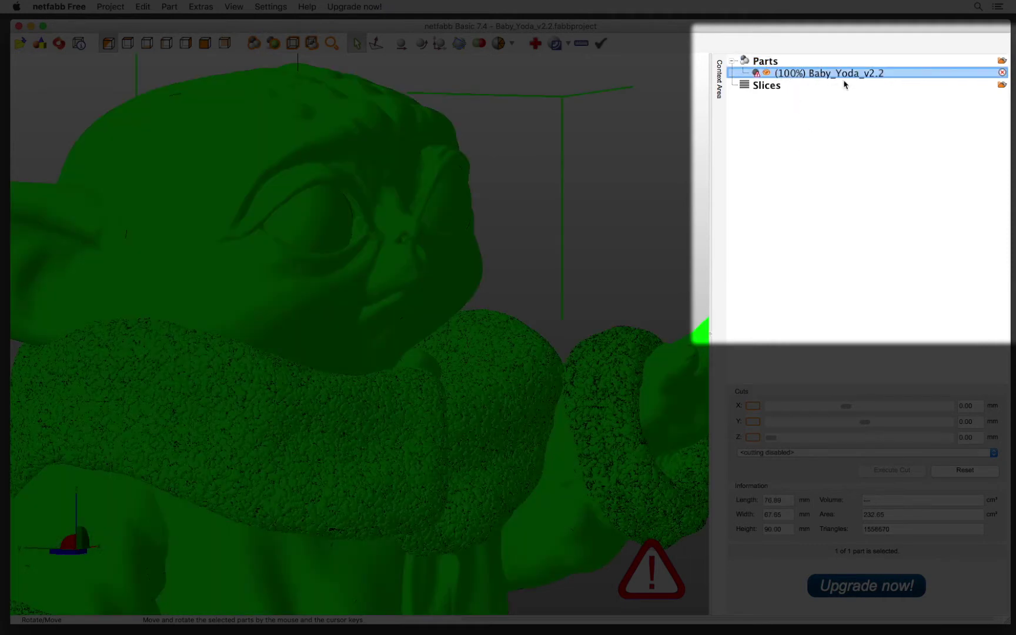
mouse_move(827, 77)
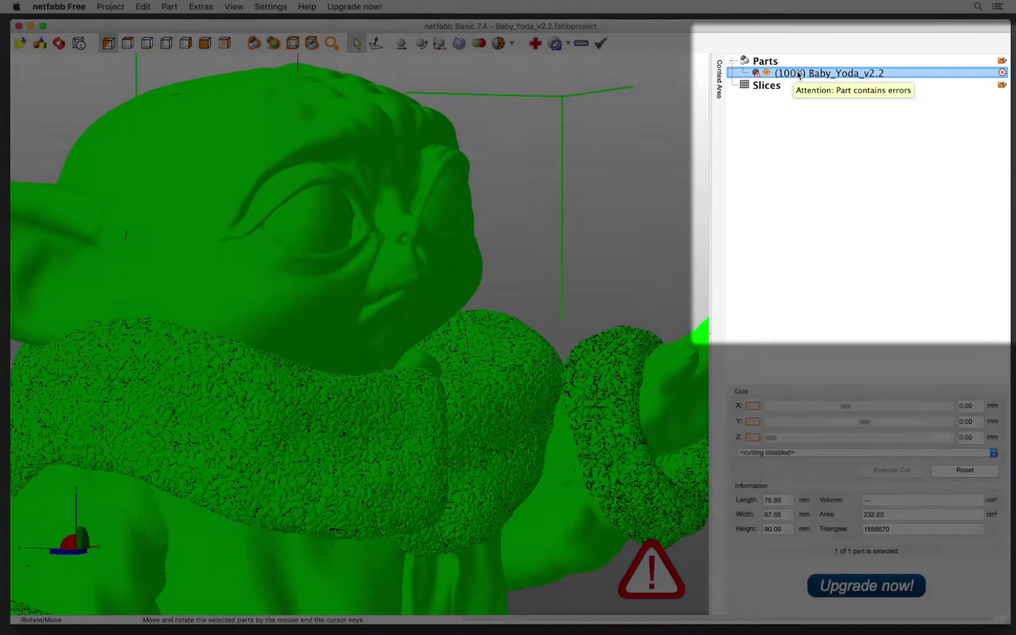
click(563, 136)
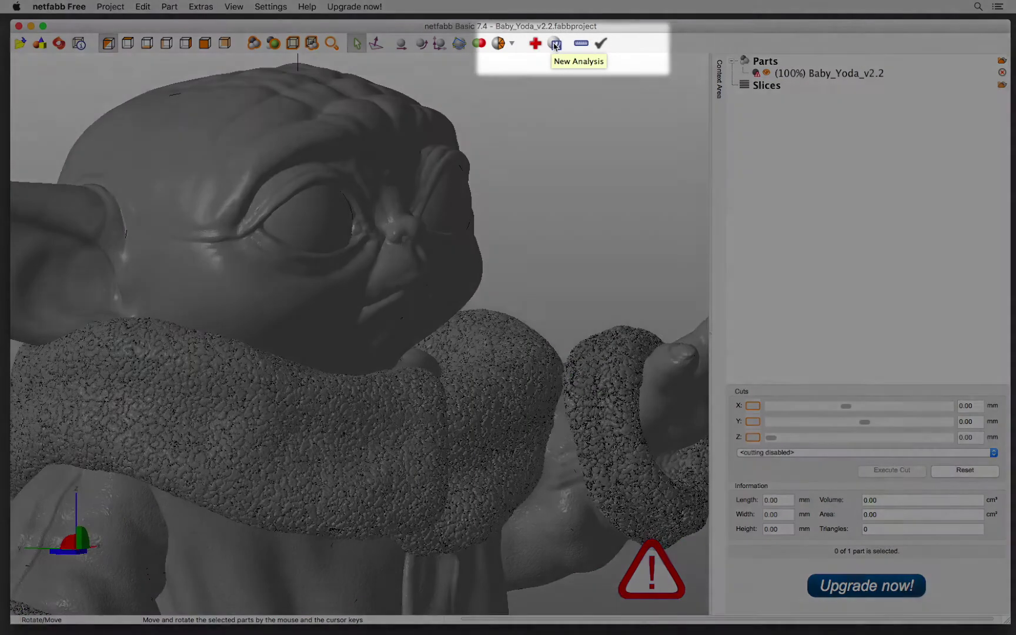
Run a Standard Analysis, showing 15 holes, 48 boundary edges and an unclosed surface
click(556, 43)
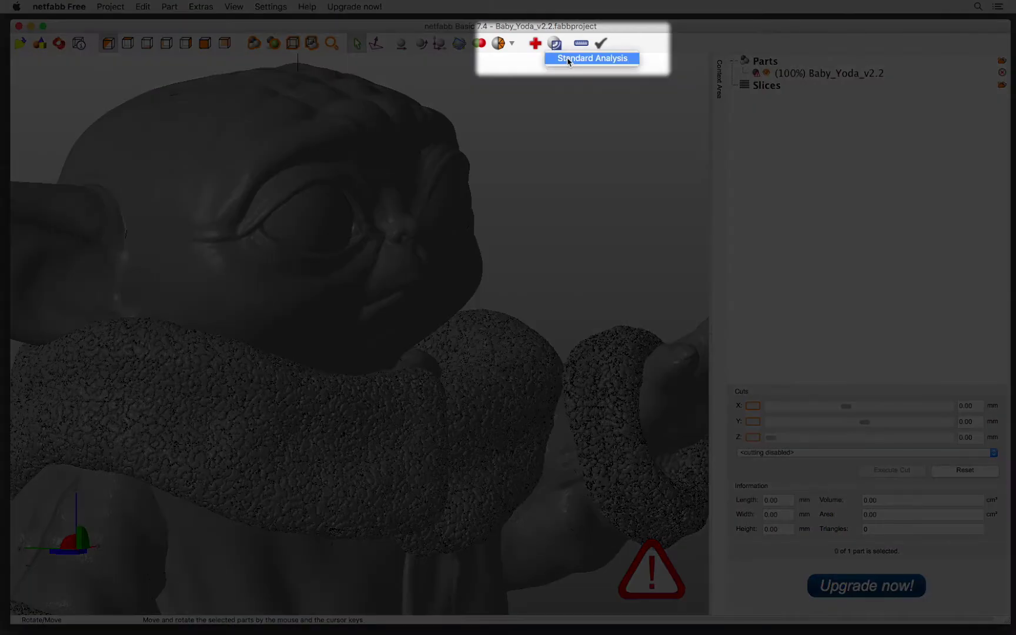
click(593, 59)
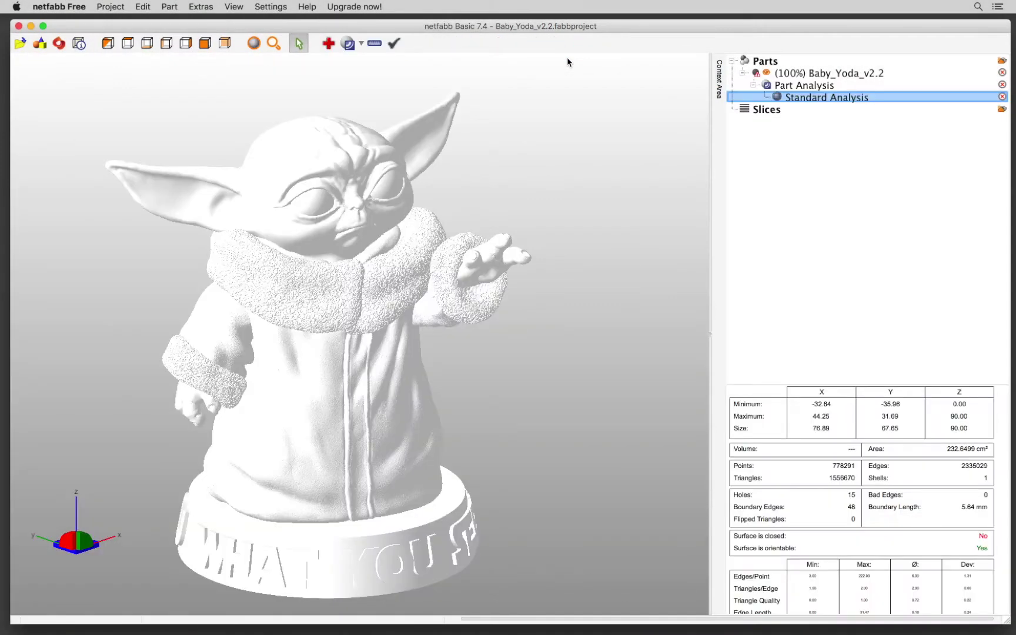
right_drag(567, 61, 577, 227)
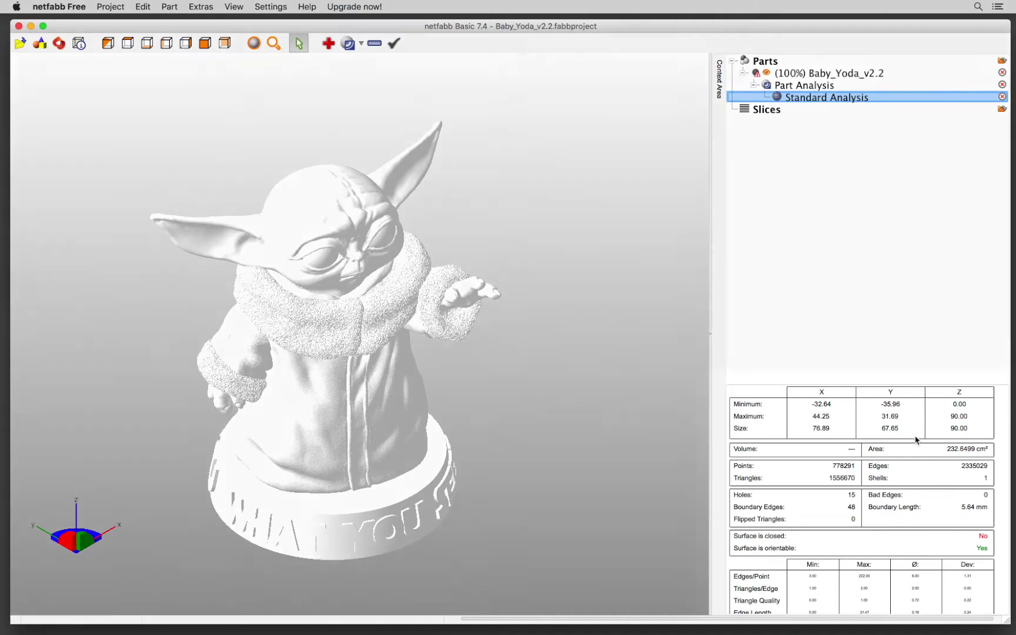
scroll(916, 440, down, 1)
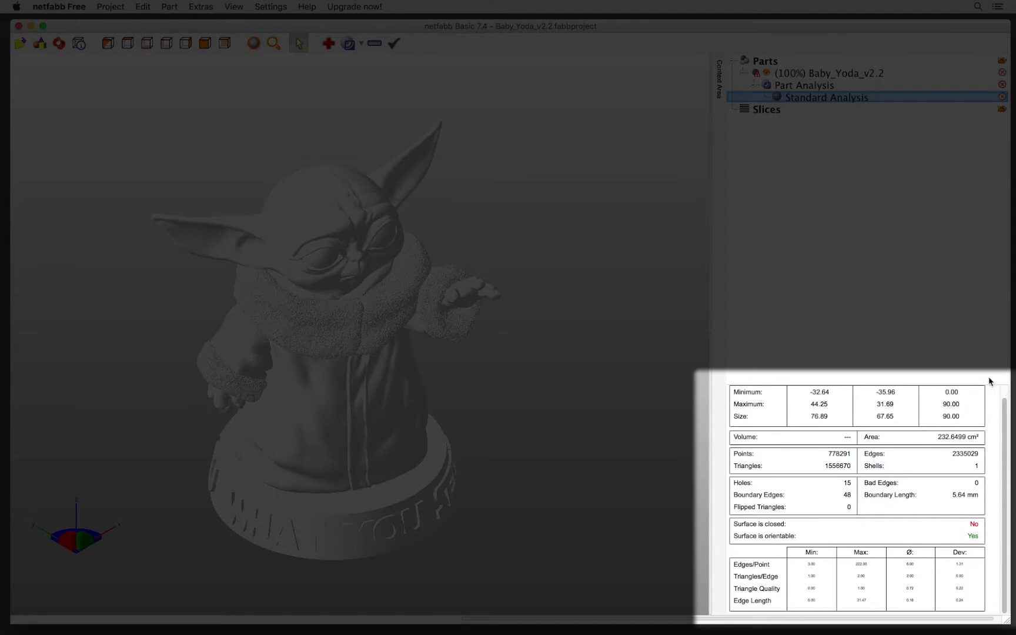
click(740, 526)
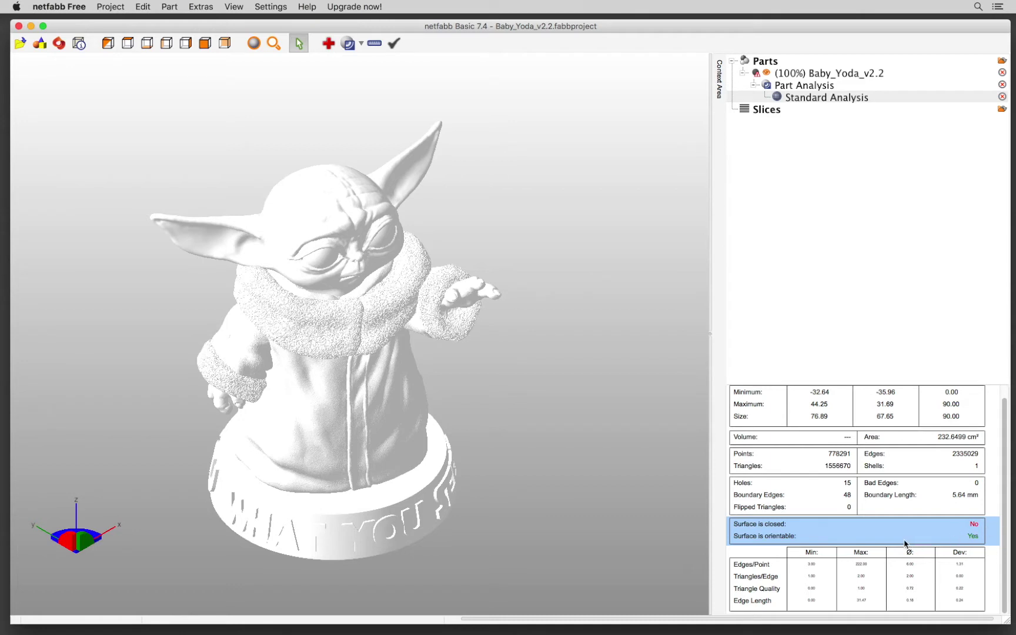
click(806, 439)
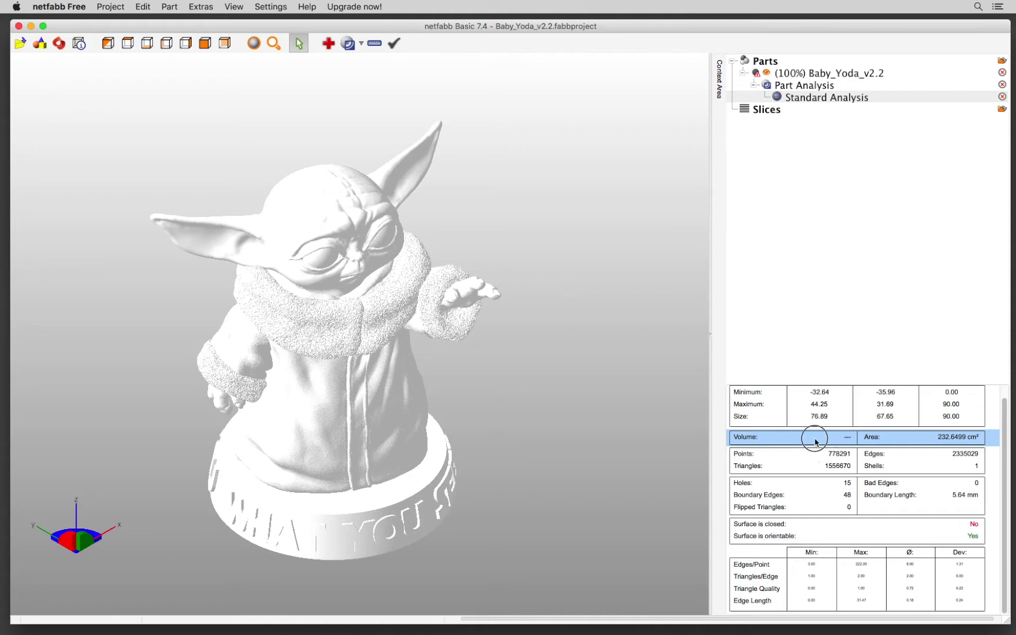
click(814, 489)
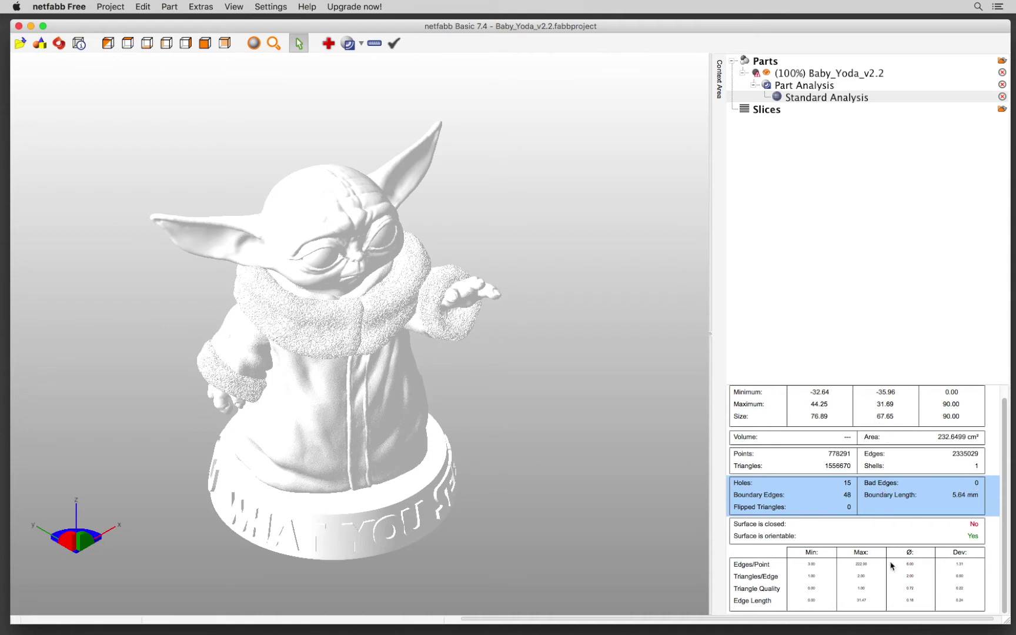
Apply Extras > Repair Part to the selected Baby_Yoda_v2.2 part, adding a Part Repair entry
click(778, 527)
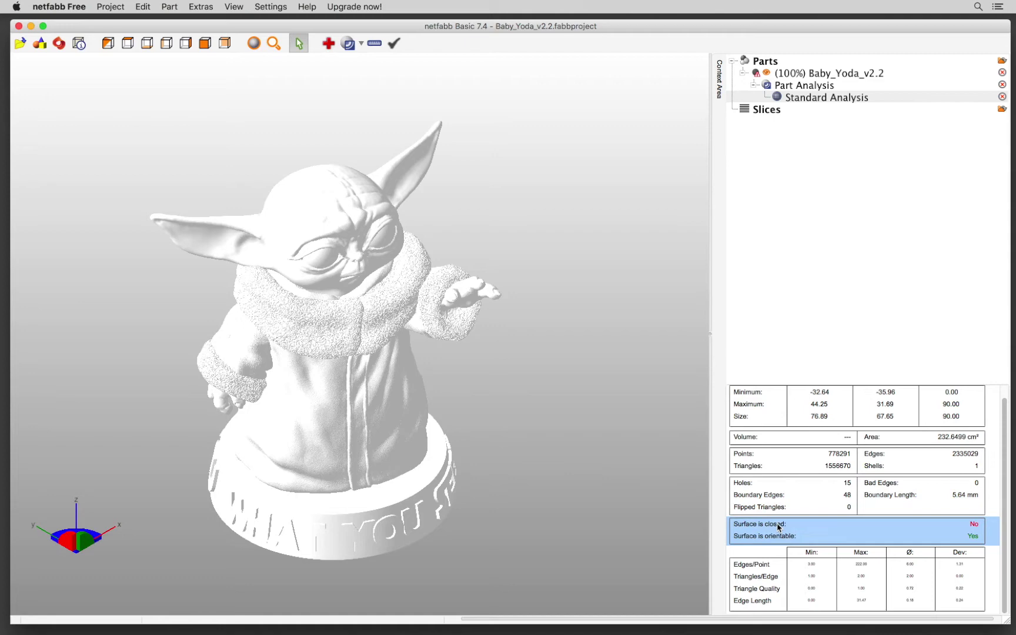
click(801, 76)
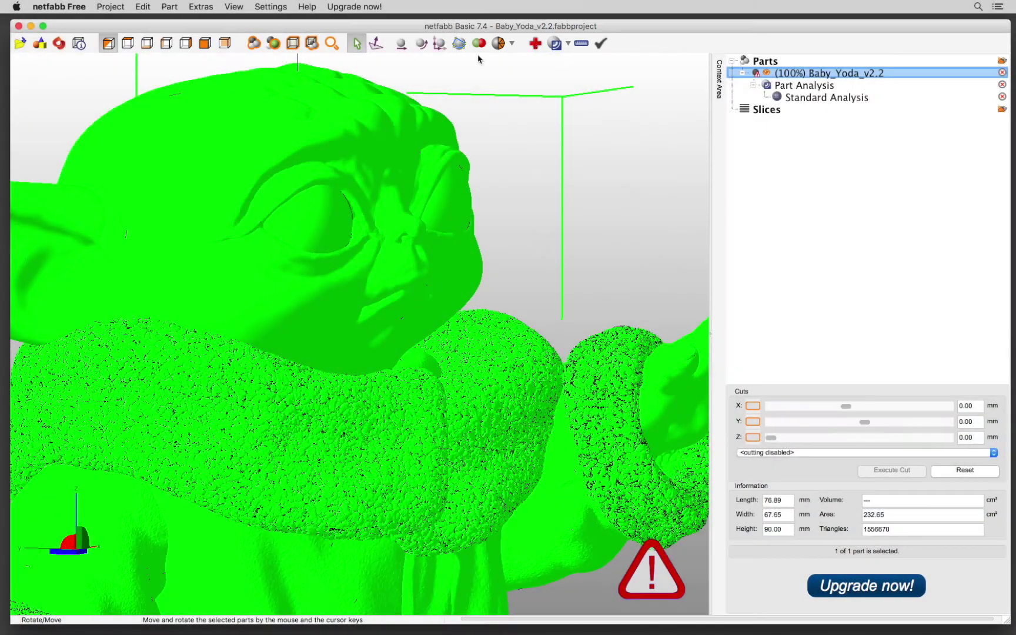
click(206, 8)
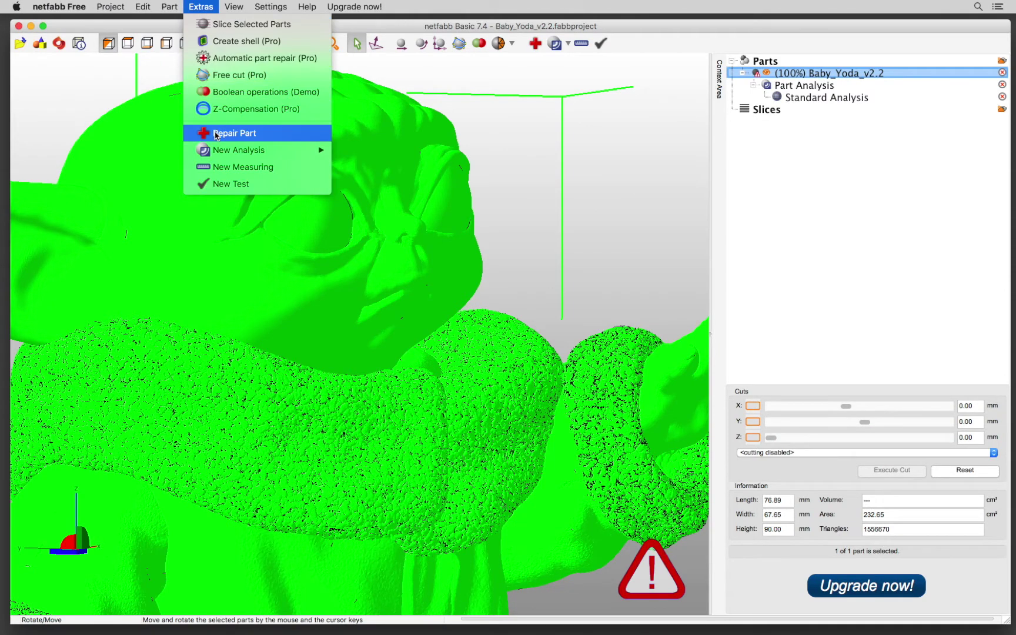
click(216, 134)
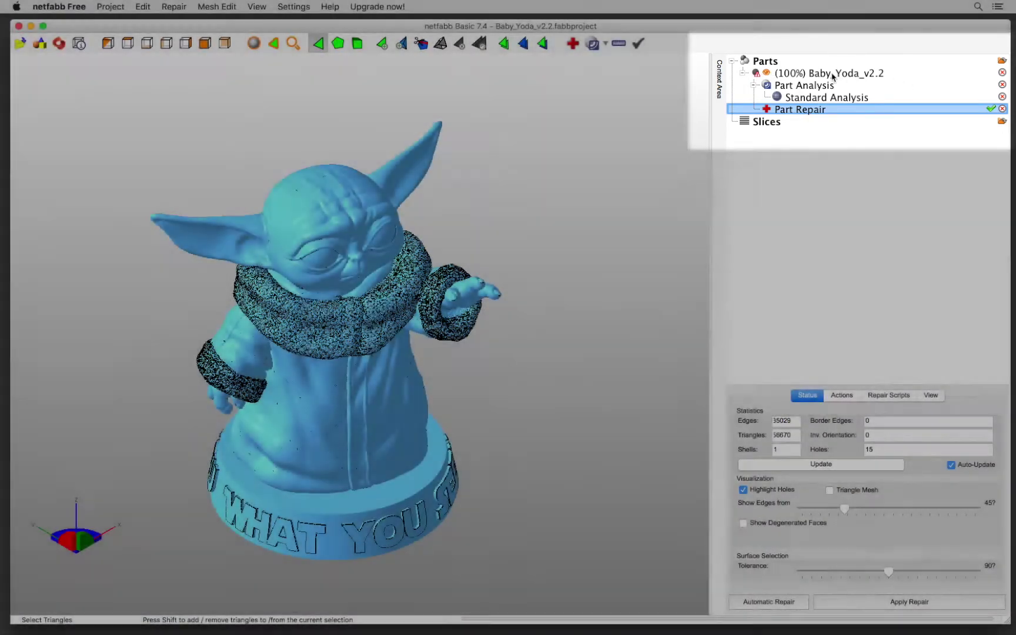
click(833, 75)
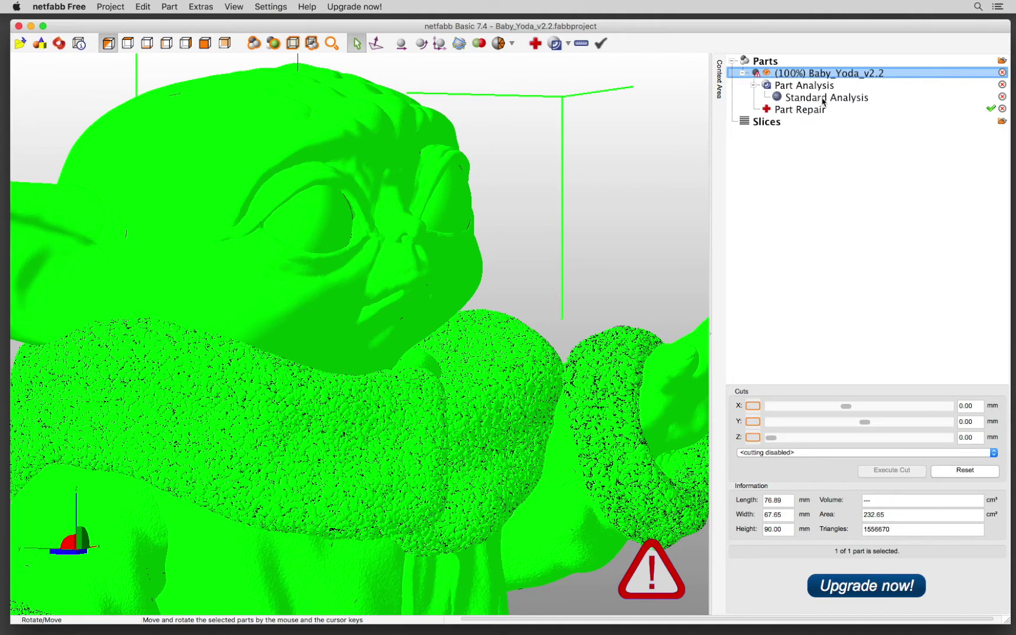
Open Part Repair with Auto-Update on, showing 15 holes and 48 border edges
click(795, 111)
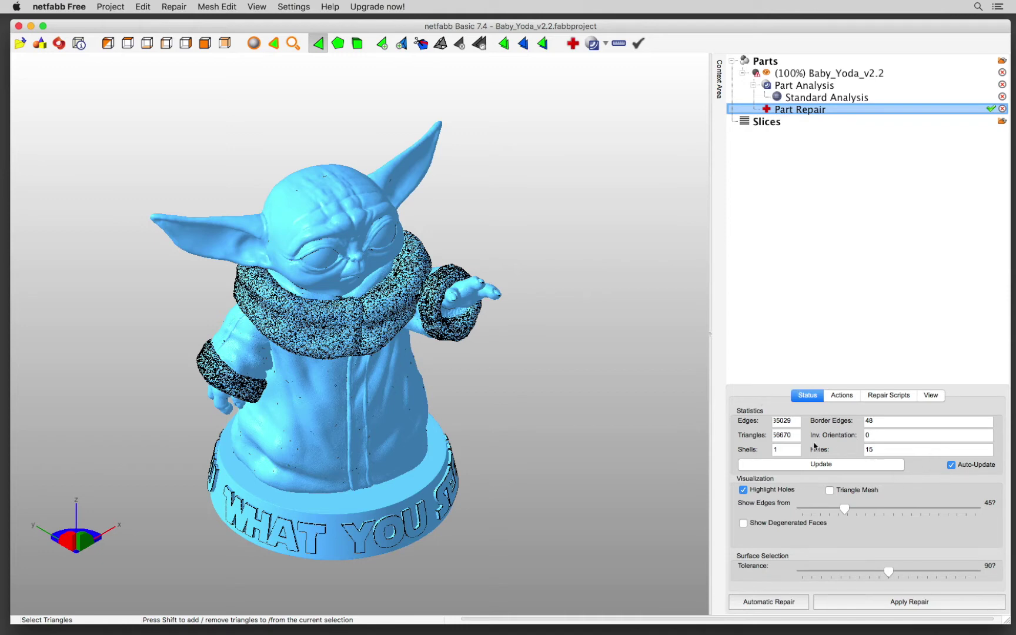
click(952, 465)
right_drag(315, 540, 337, 453)
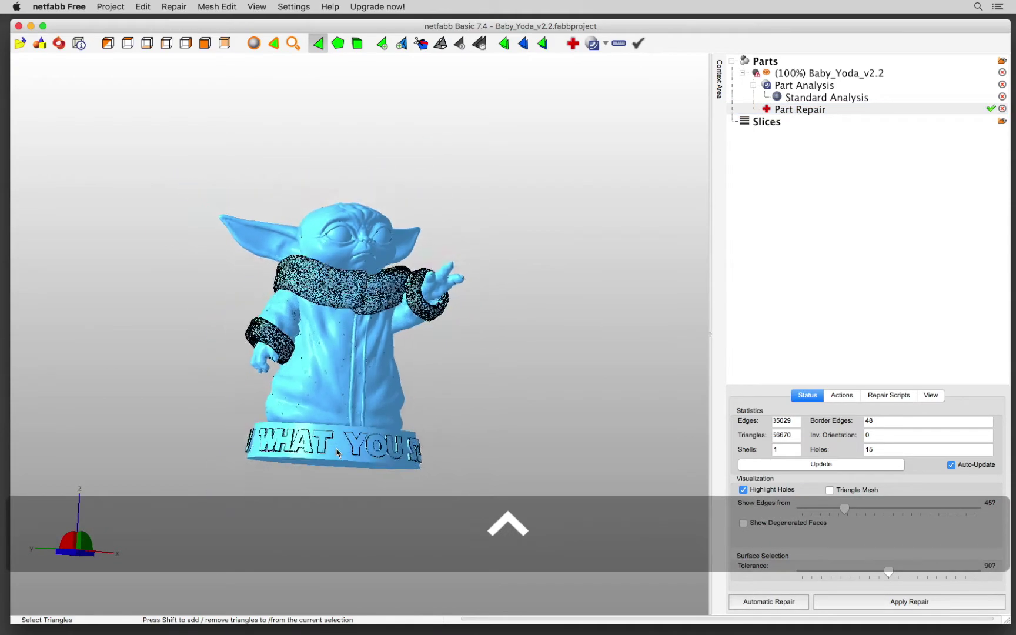
scroll(337, 453, up, 5)
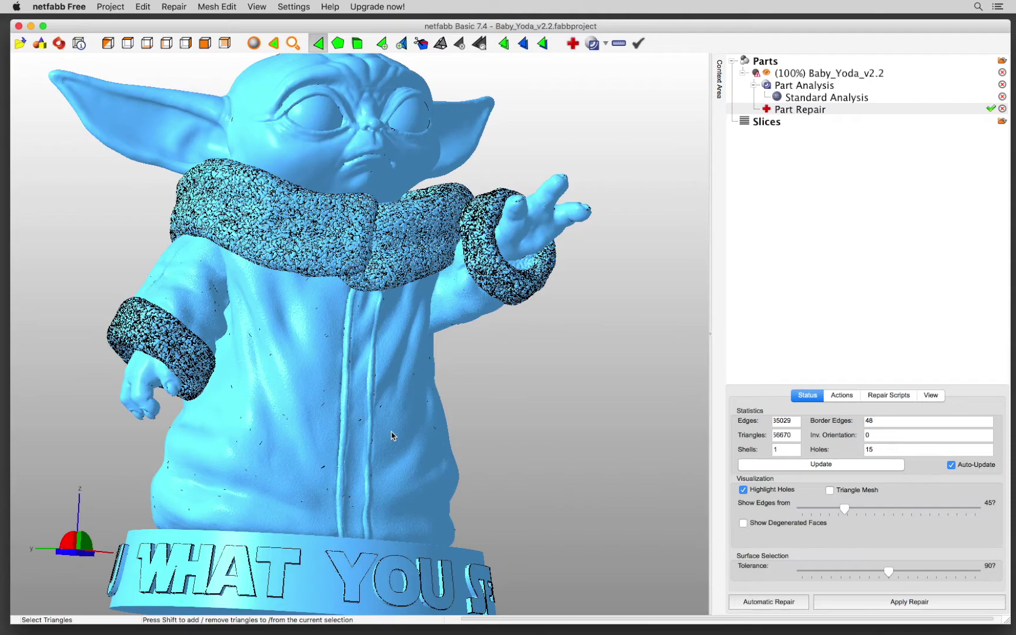
Turn on the Triangle Mesh display and zoom over the lower robe and lettered base
click(830, 491)
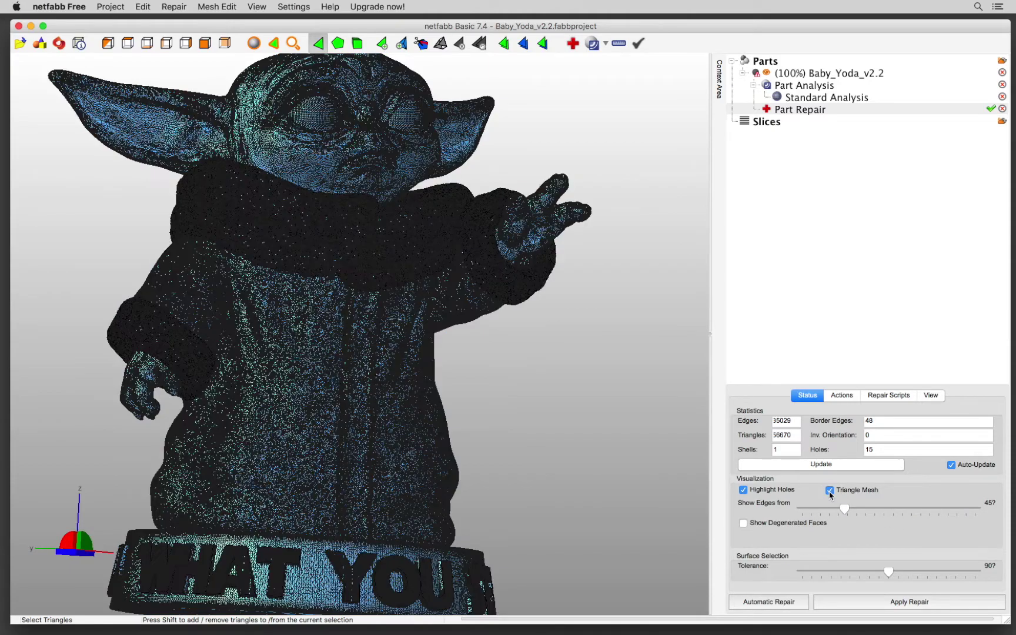
scroll(358, 442, down, 2)
scroll(358, 444, up, 5)
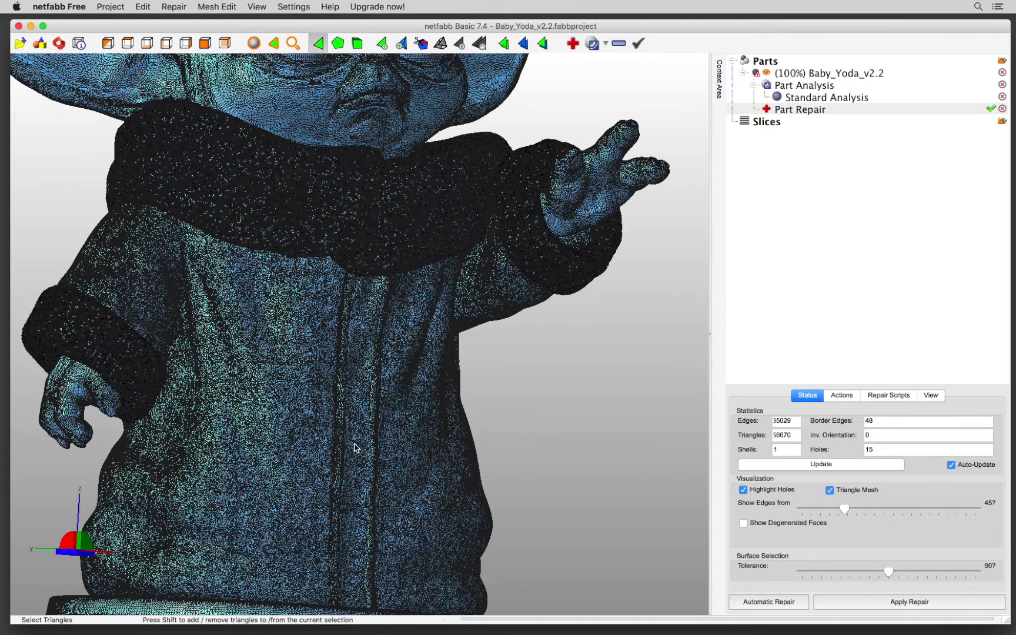
alt+drag(354, 449, 471, 236)
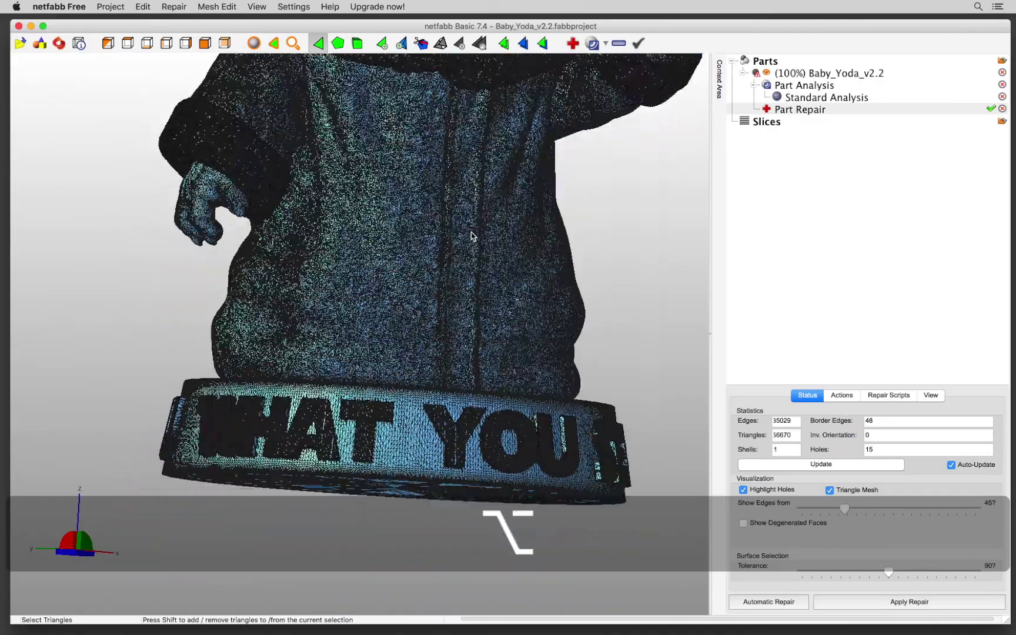
alt+scroll(471, 236, up, 5)
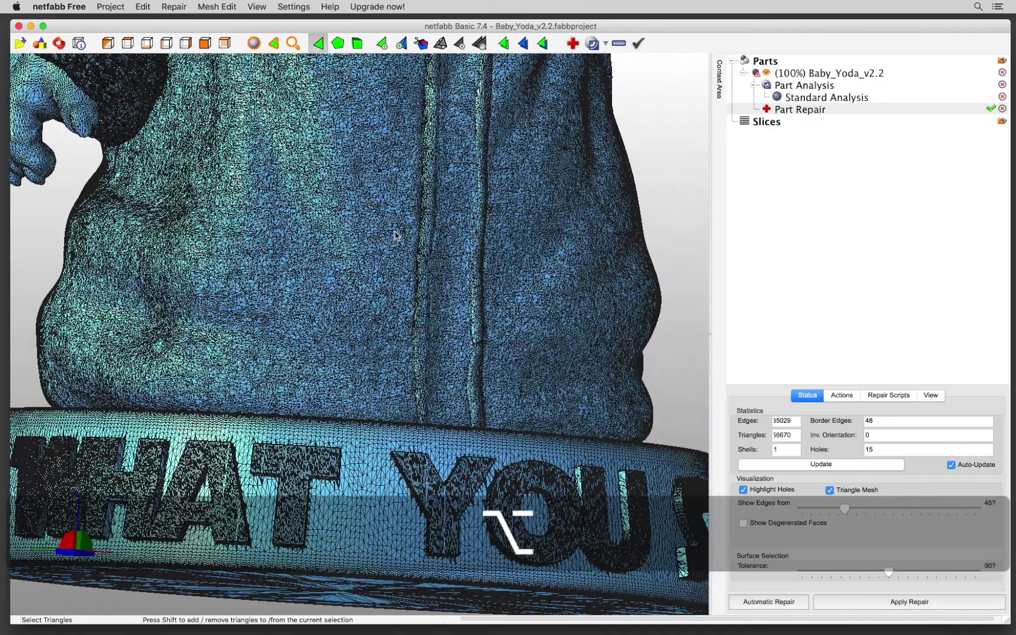
ctrl+scroll(540, 317, down, 5)
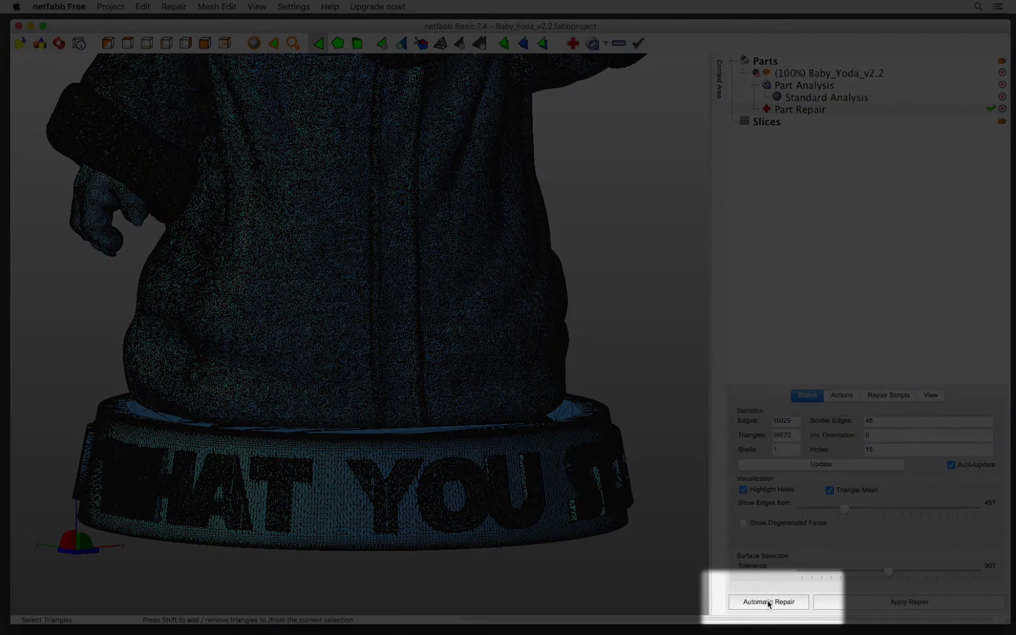
Execute Simple Repair from Automatic Repair, leaving 0 holes and 1556688 triangles
click(768, 603)
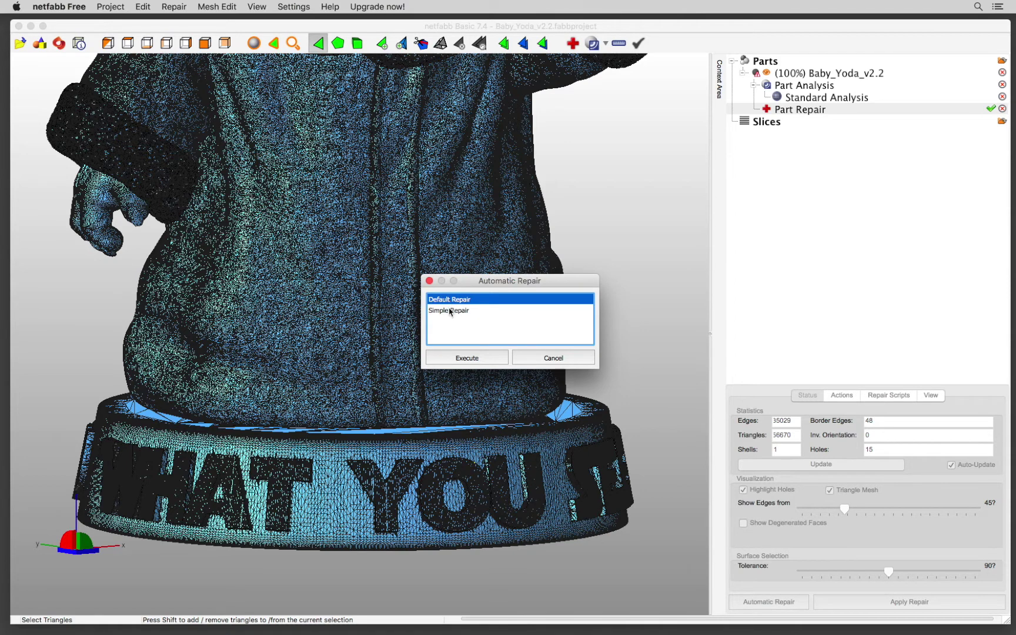
click(451, 311)
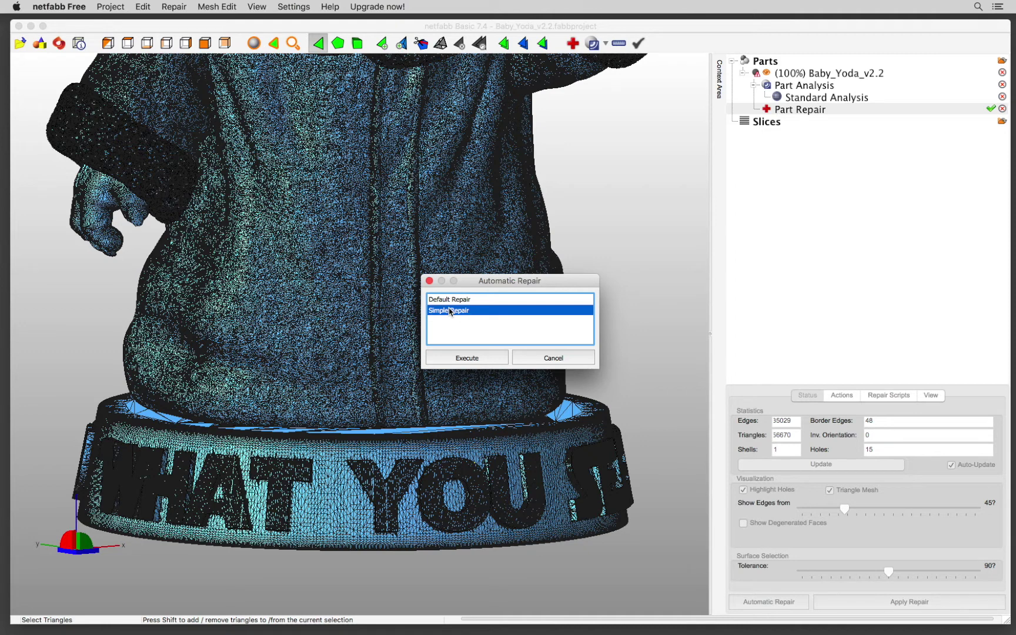
click(468, 358)
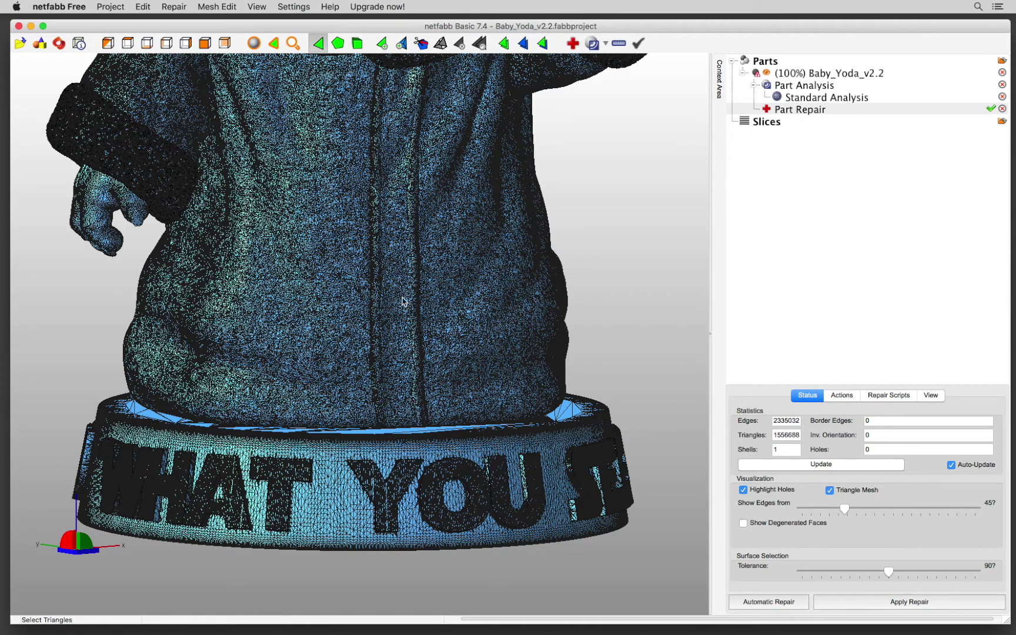
scroll(402, 301, up, 1)
scroll(402, 302, up, 1)
scroll(402, 301, down, 2)
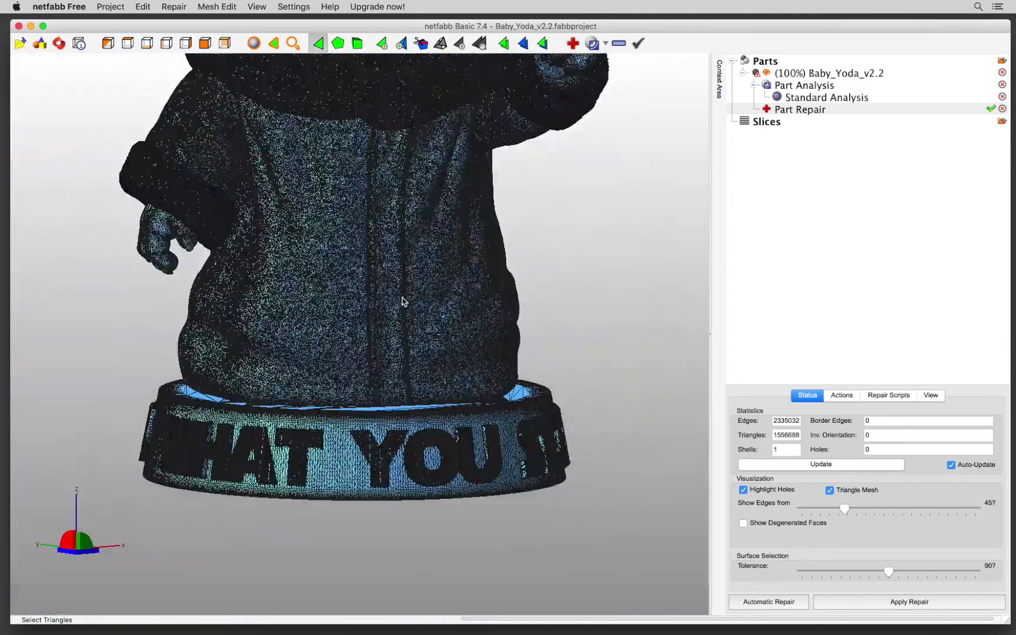
scroll(402, 301, up, 1)
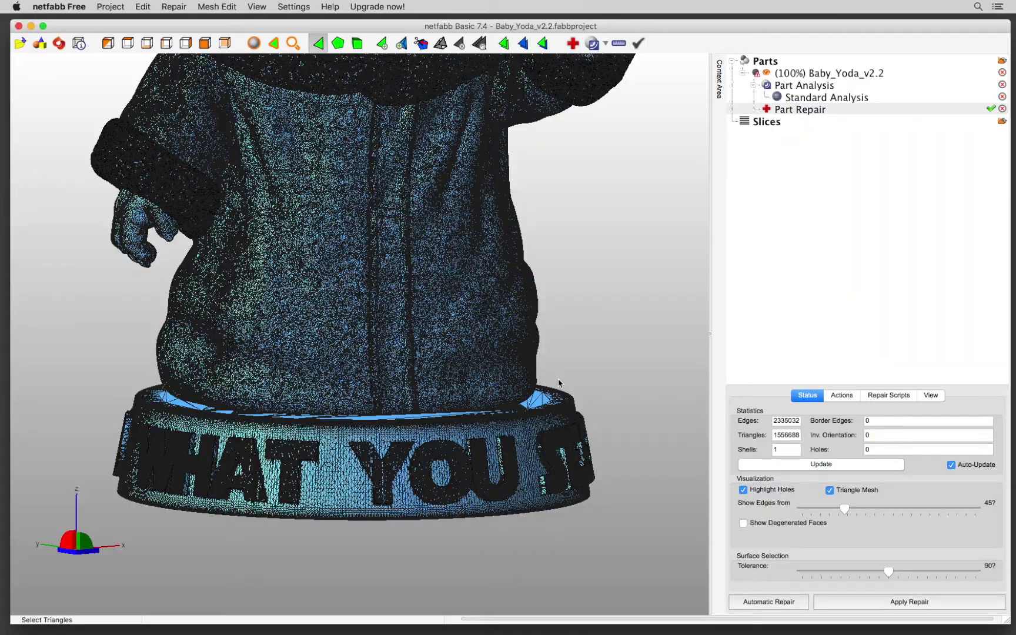
ctrl+drag(559, 383, 526, 402)
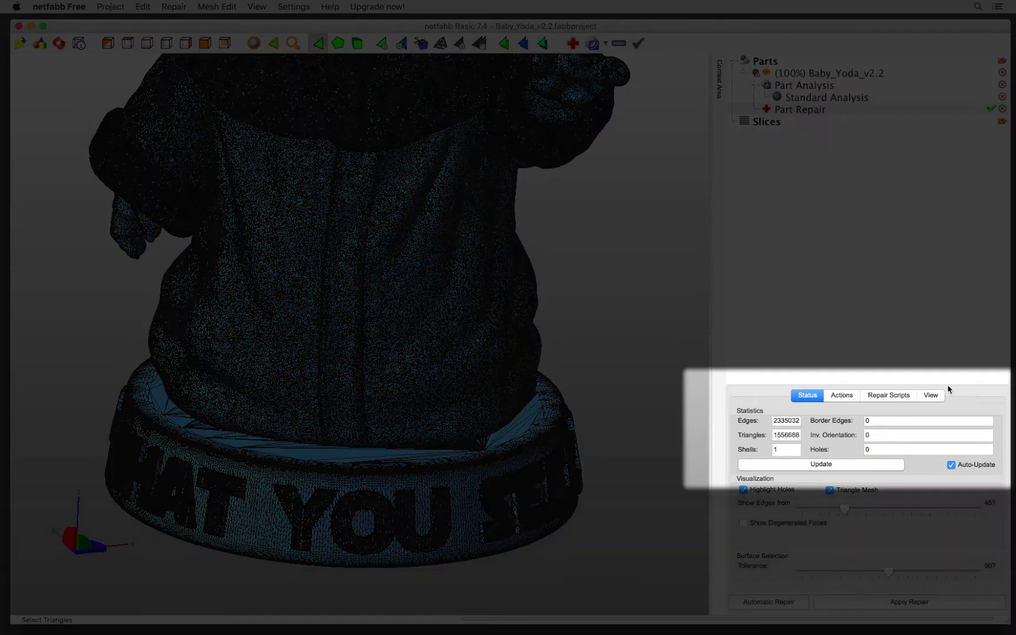
click(827, 468)
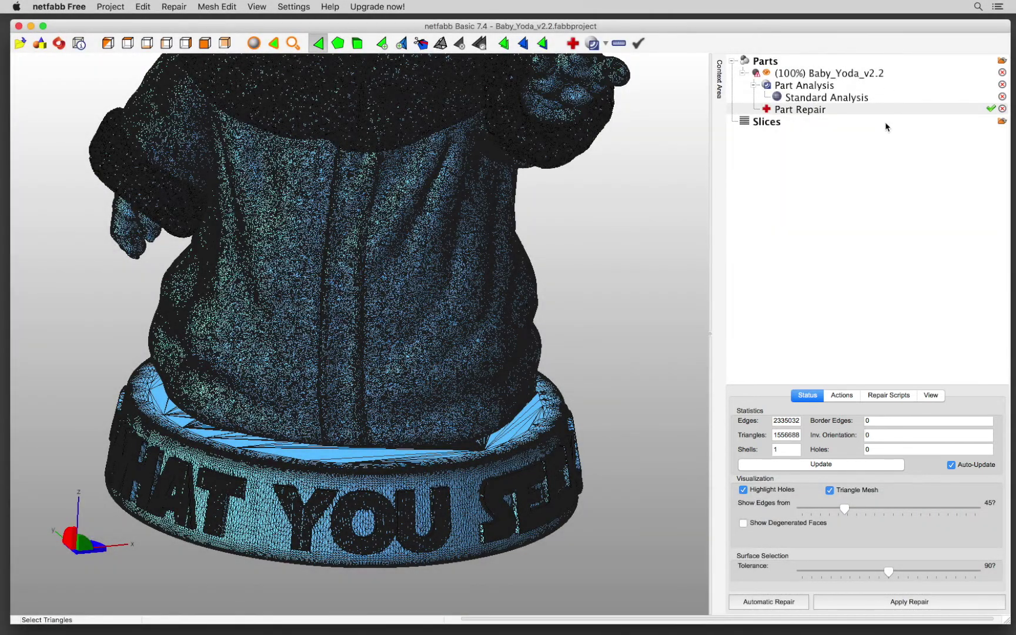
click(814, 111)
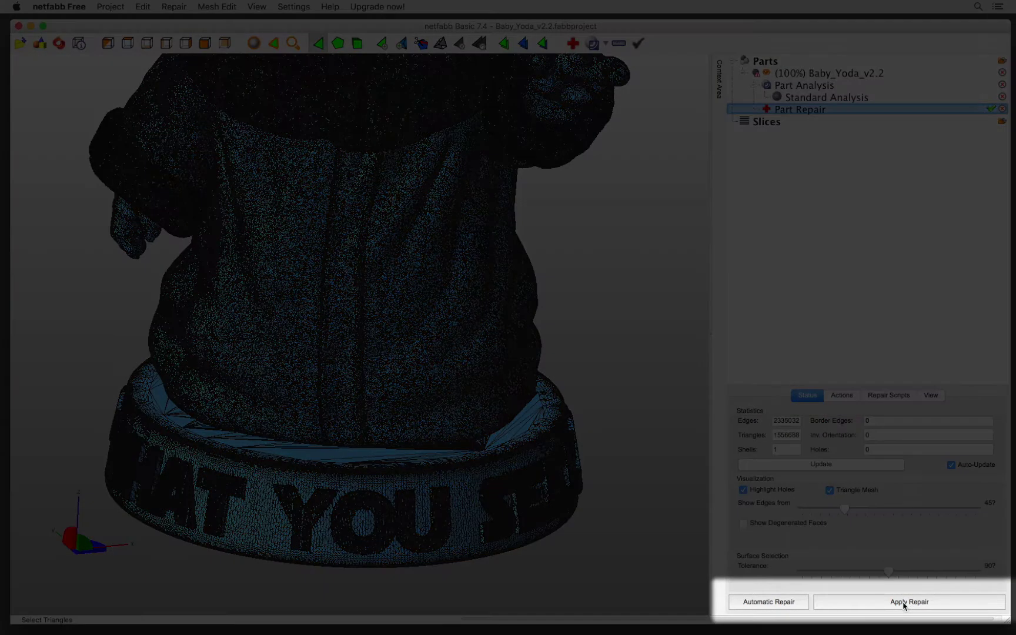
Apply the repair and remove the old part, keeping only Baby_Yoda_v2.2 (repaired)
click(912, 603)
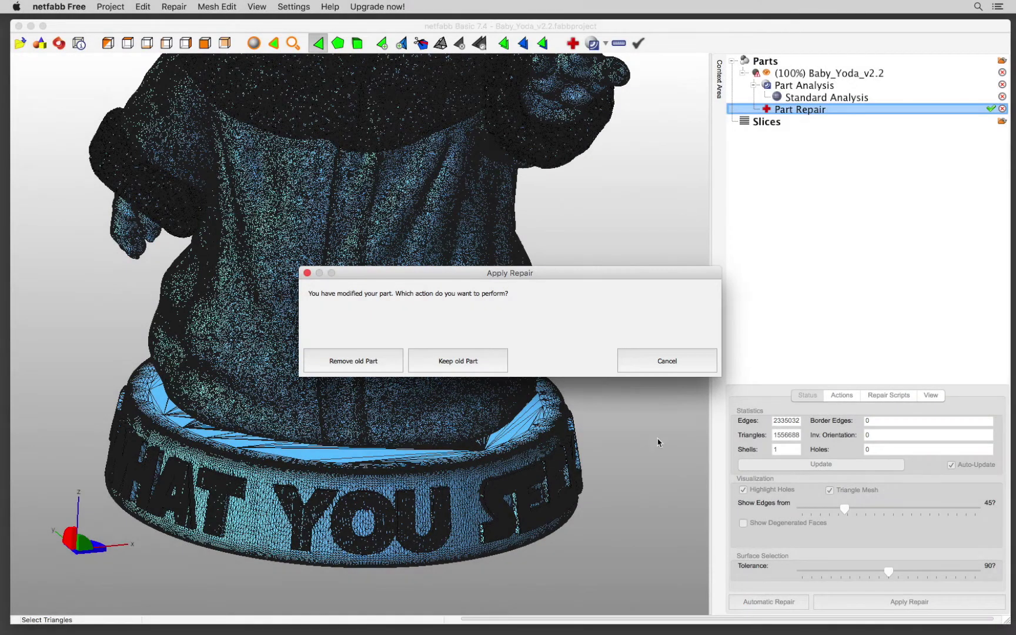
drag(504, 274, 445, 243)
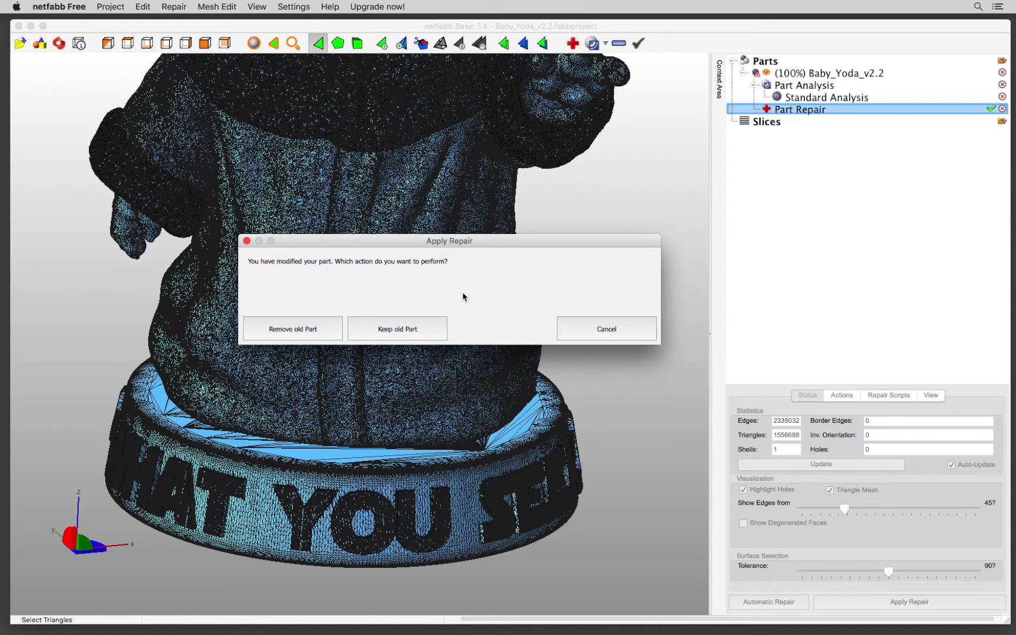
drag(477, 241, 463, 225)
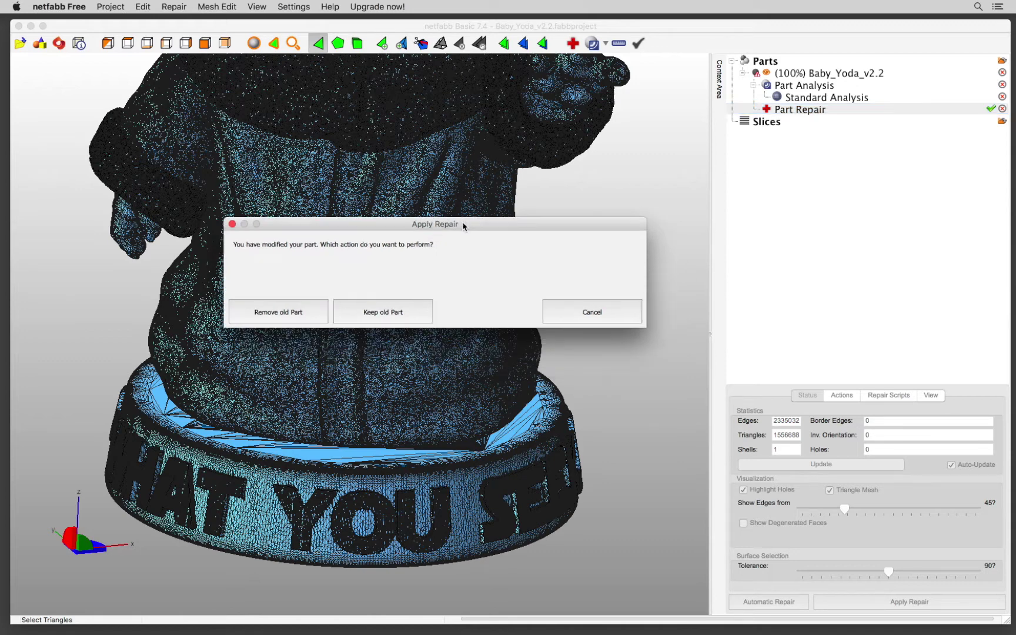
click(278, 312)
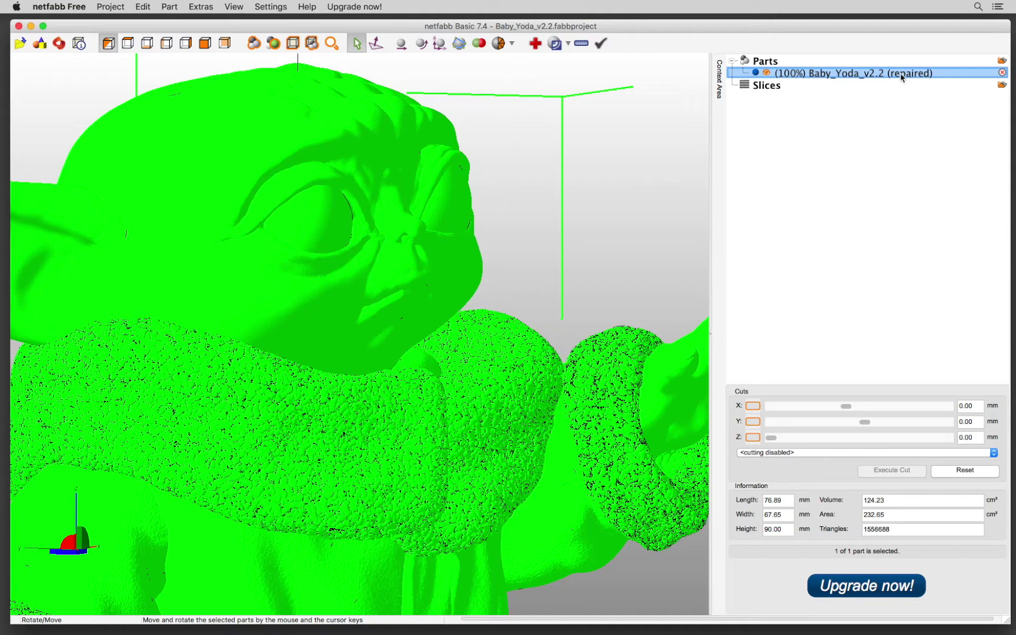
Select the repaired Baby_Yoda_v2.2 part and bring up Part > Export Part formats
scroll(565, 317, down, 6)
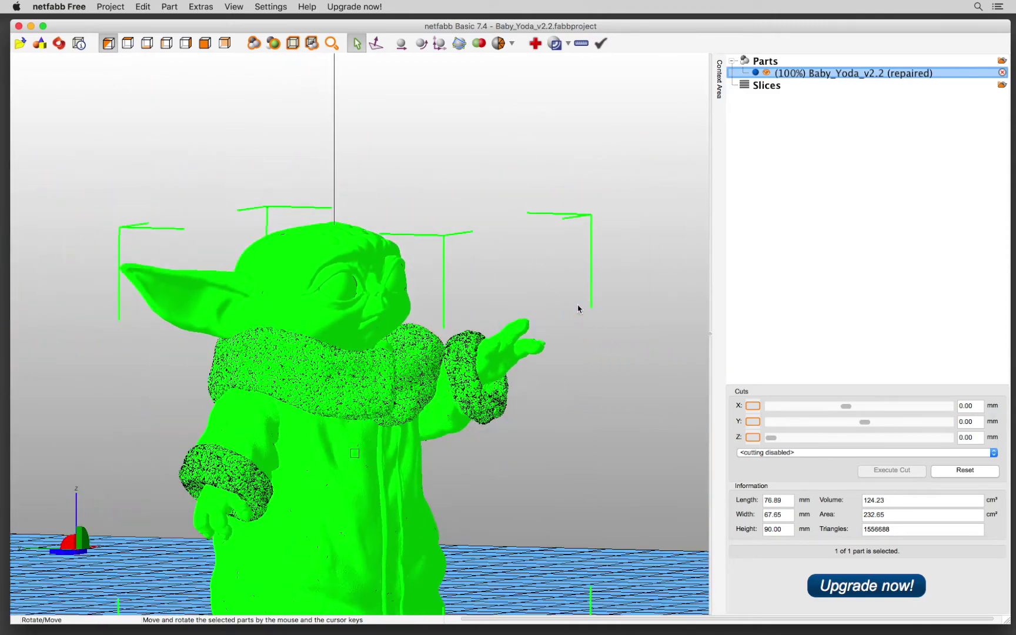
scroll(579, 308, down, 5)
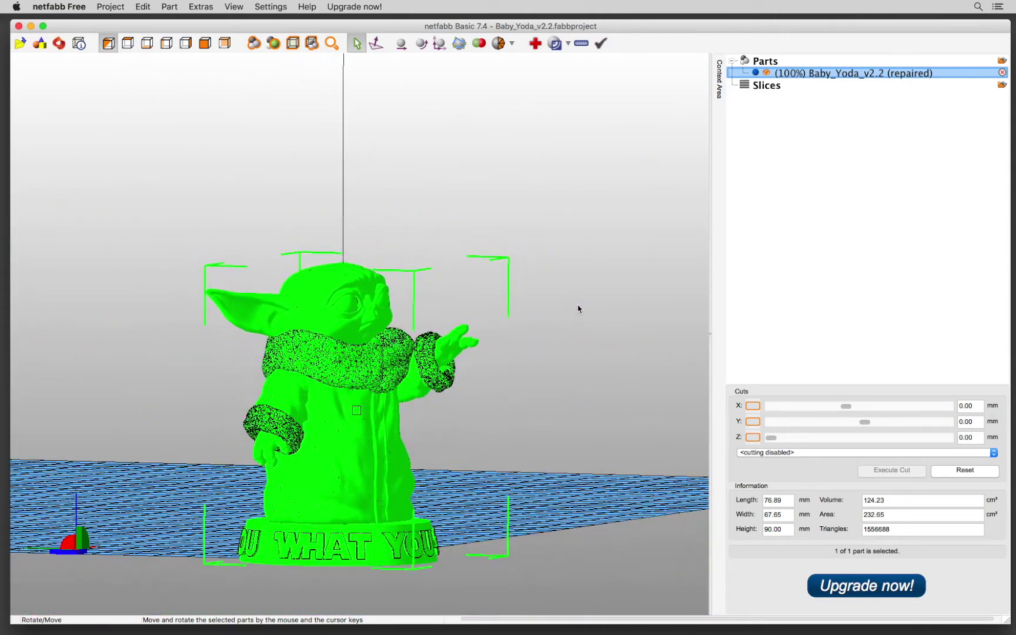
ctrl+drag(561, 423, 565, 456)
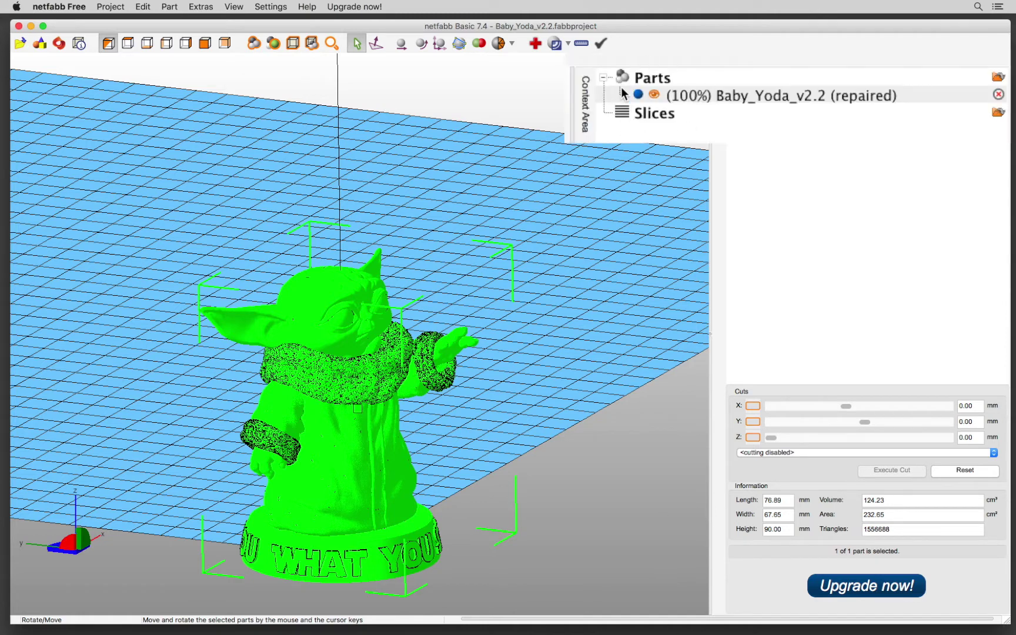
click(722, 94)
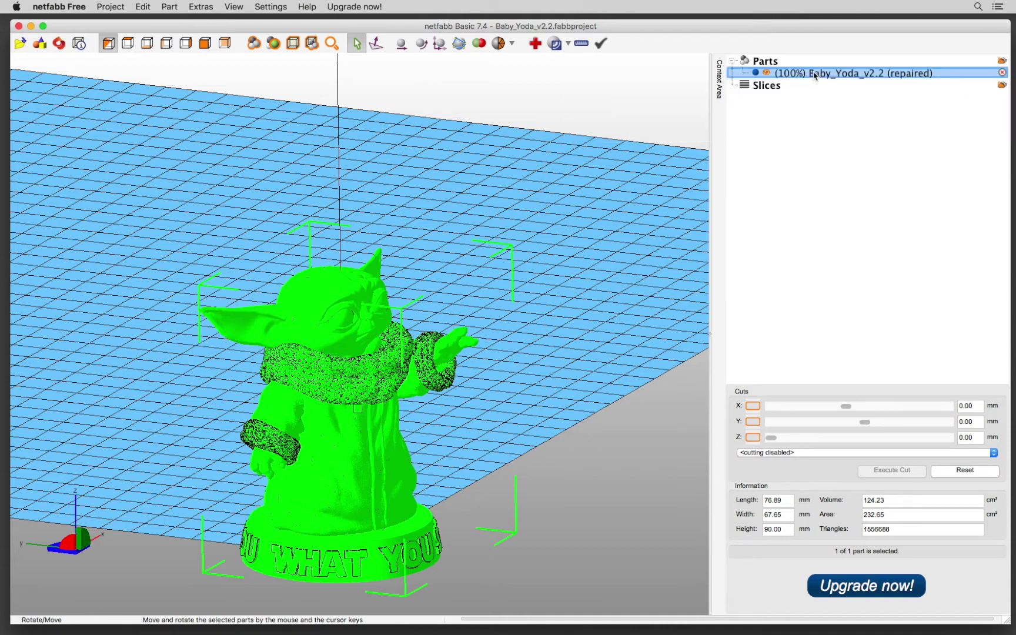
click(170, 7)
mouse_move(210, 64)
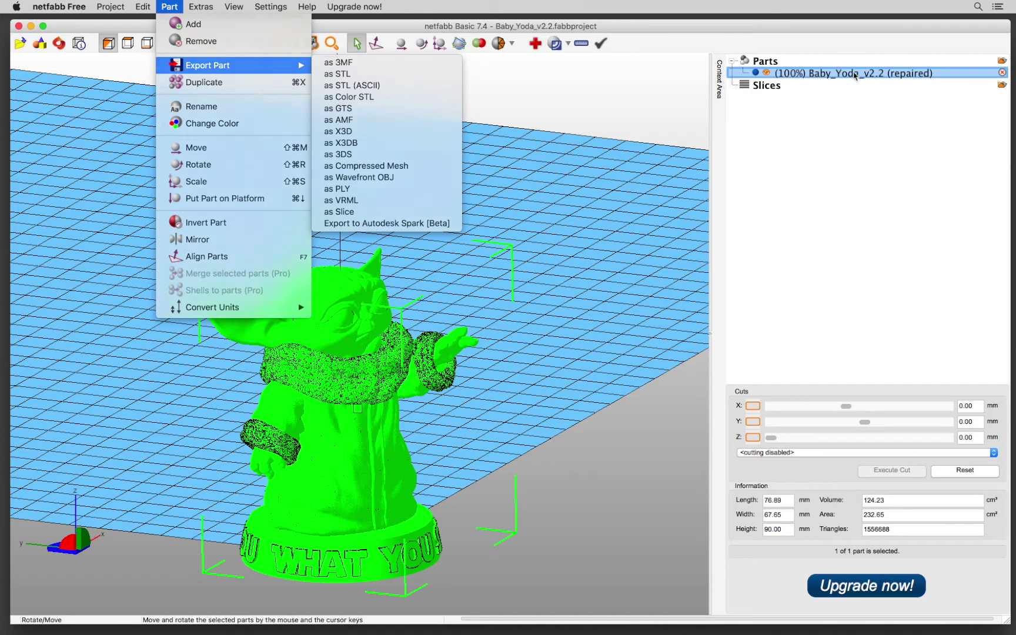
Export the repaired part from its context menu as STL, choosing STL format, and save
click(858, 75)
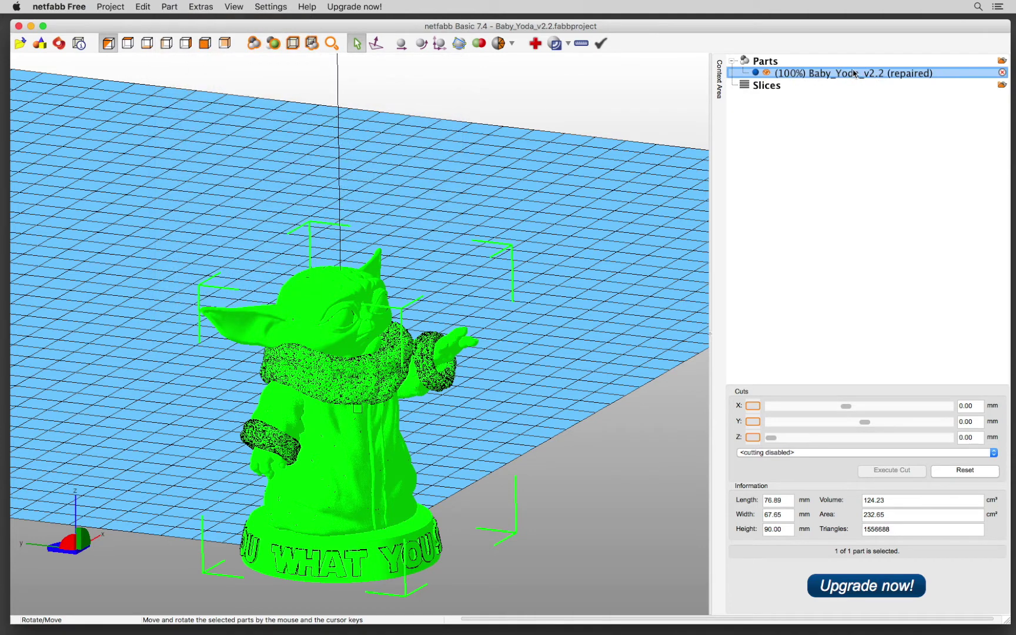
right_click(854, 72)
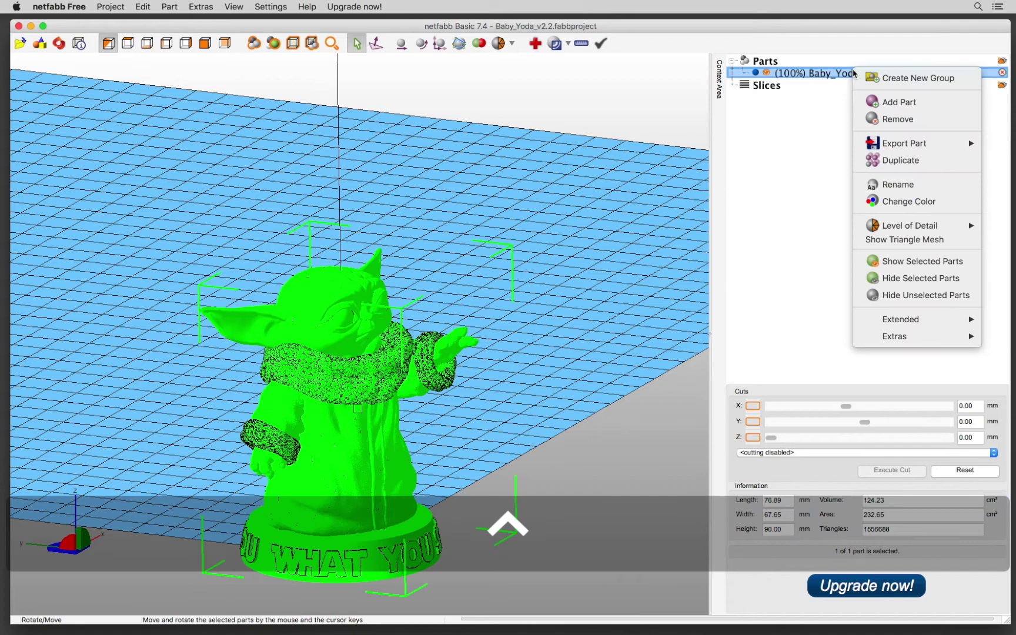
mouse_move(900, 147)
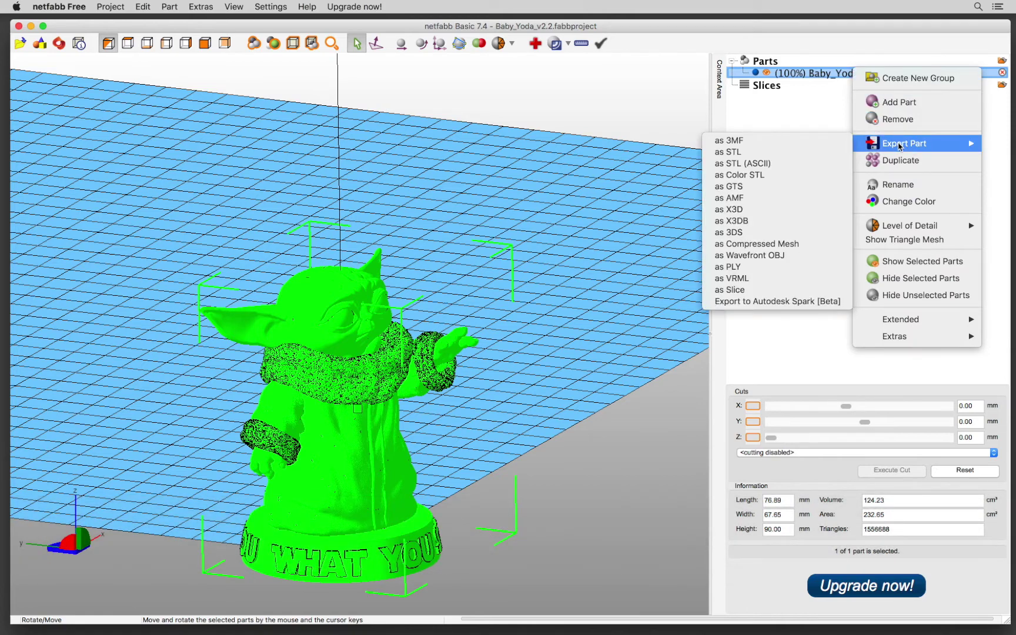
click(749, 154)
click(578, 346)
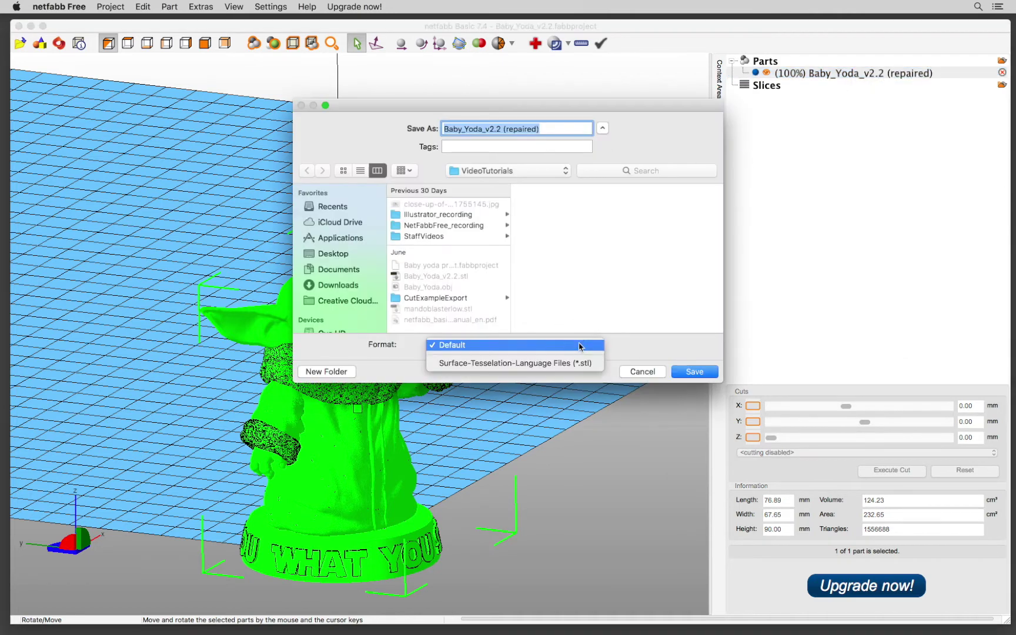
click(473, 367)
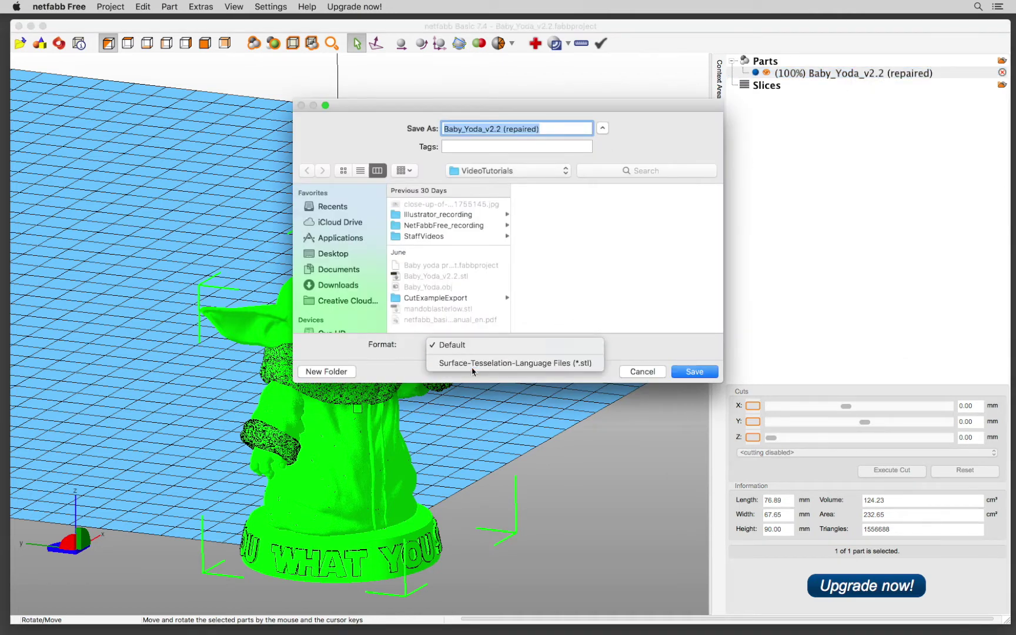
click(694, 372)
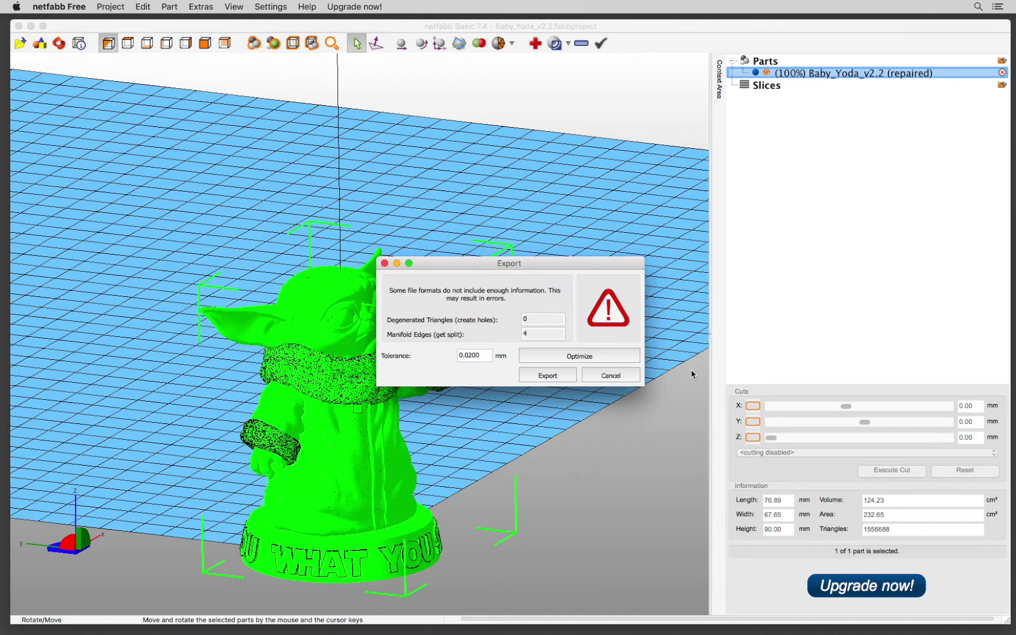
Optimize the STL export at 0.0200 mm tolerance to clear the 4 manifold edges
drag(485, 266, 382, 205)
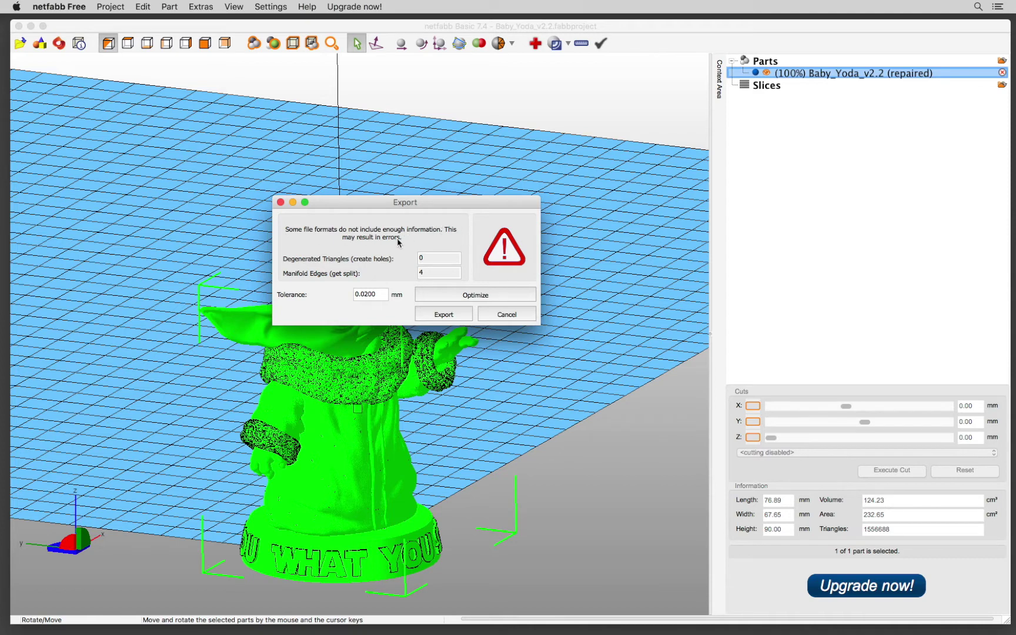
drag(422, 202, 416, 172)
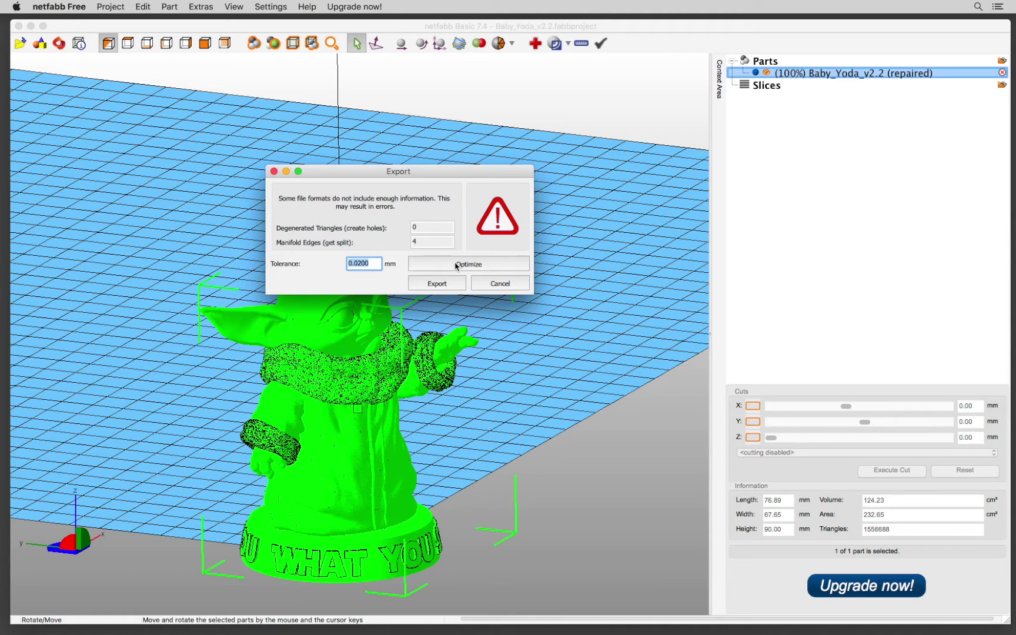
click(456, 266)
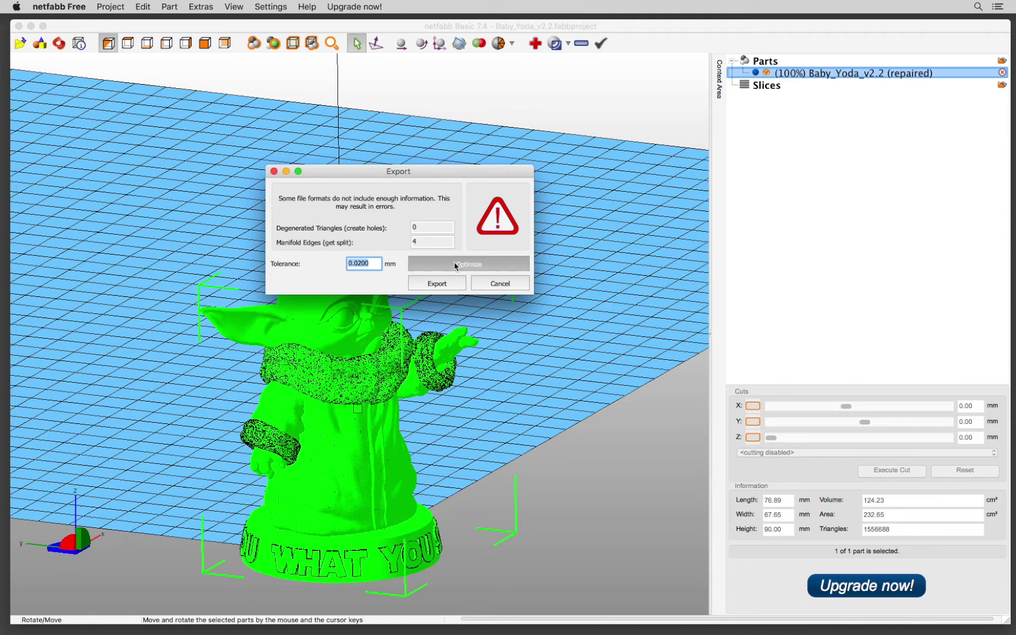